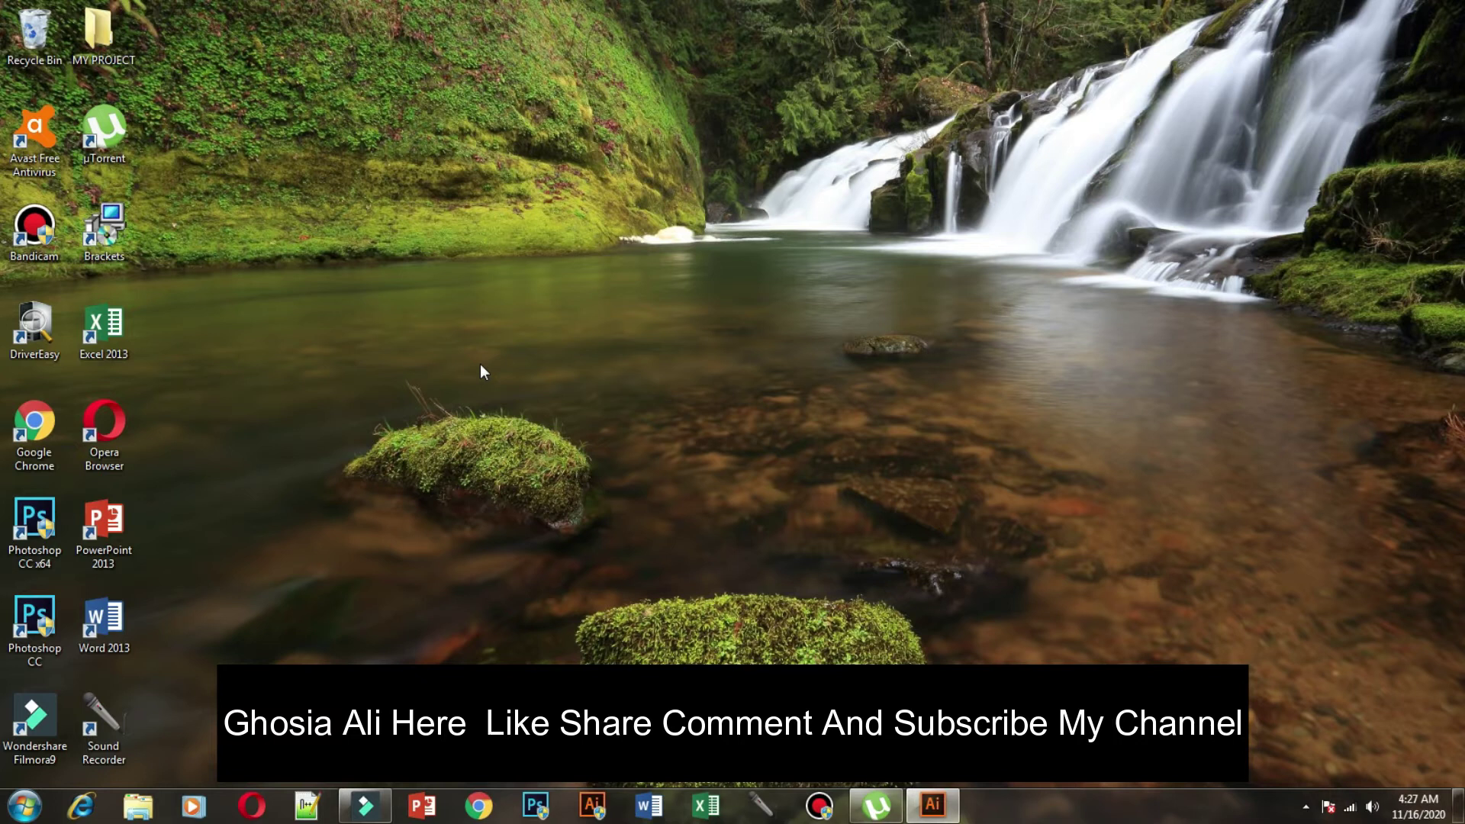
Restore Illustrator from the taskbar, minimize it, then restore the empty Untitled-1 document.
{"action": "left_click", "coordinate": [932, 809]}
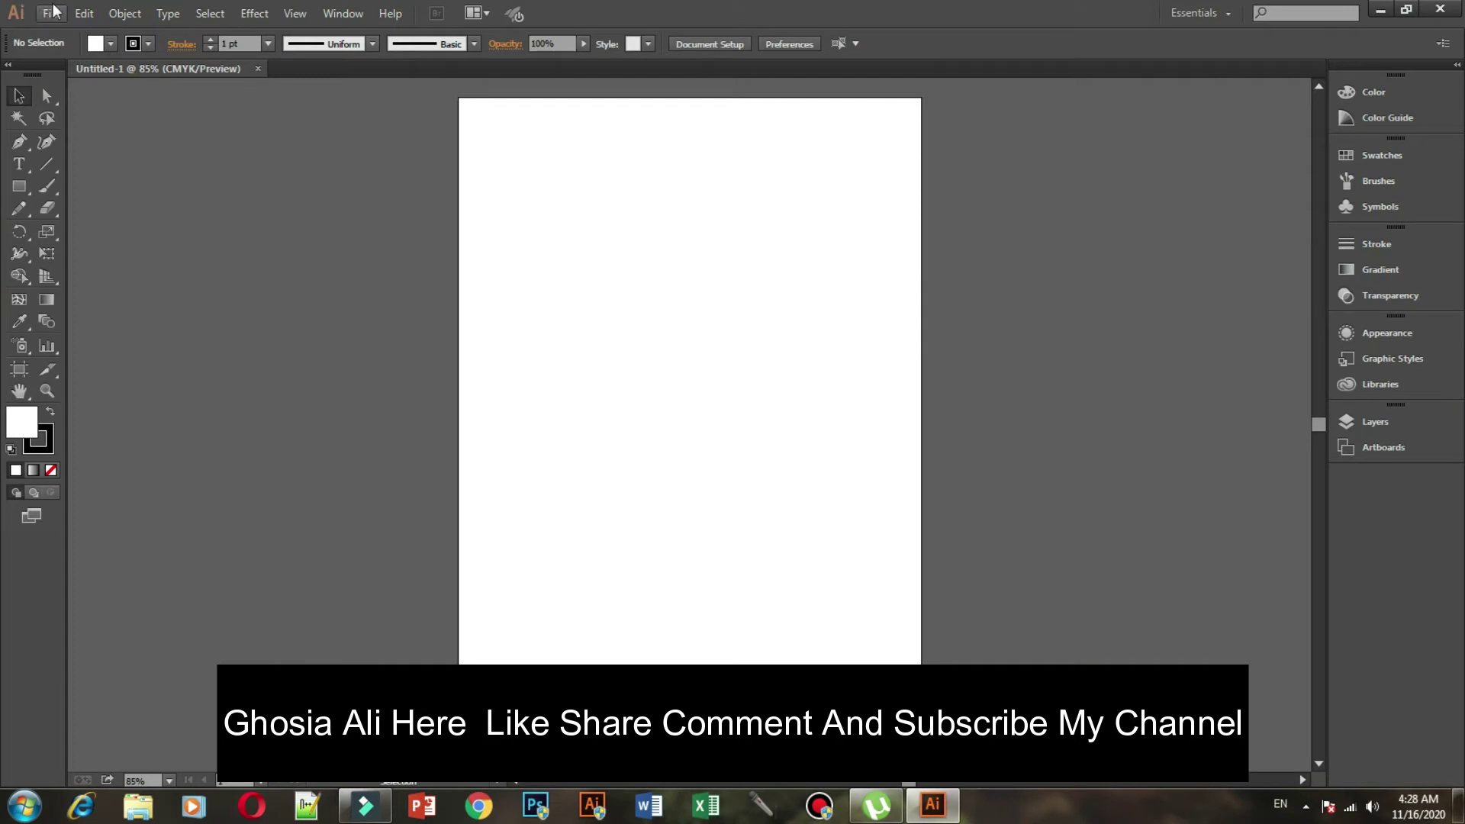
{"action": "left_click", "coordinate": [931, 809]}
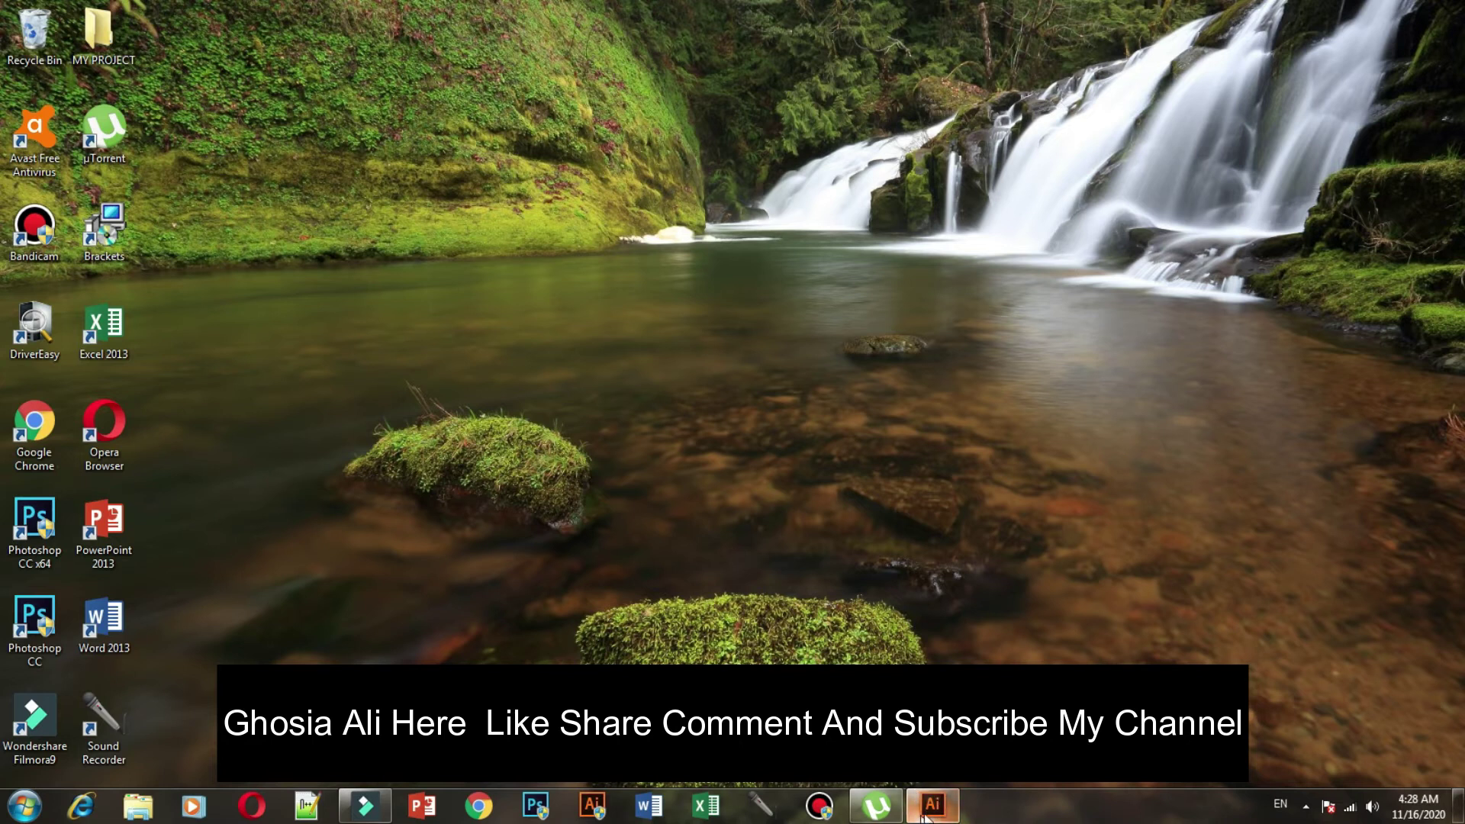
{"action": "mouse_move", "coordinate": [933, 808]}
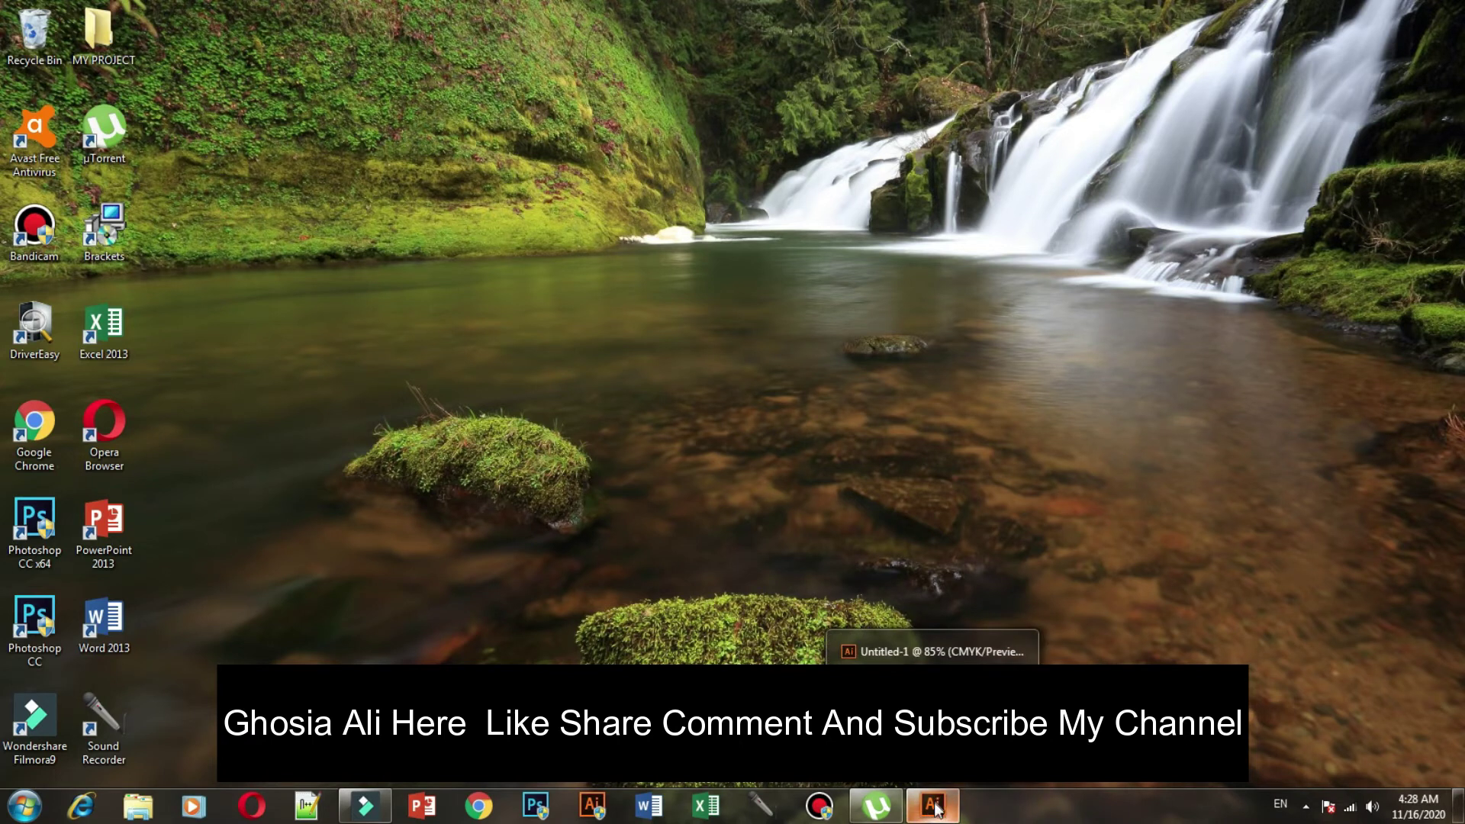
{"action": "left_click", "coordinate": [934, 807]}
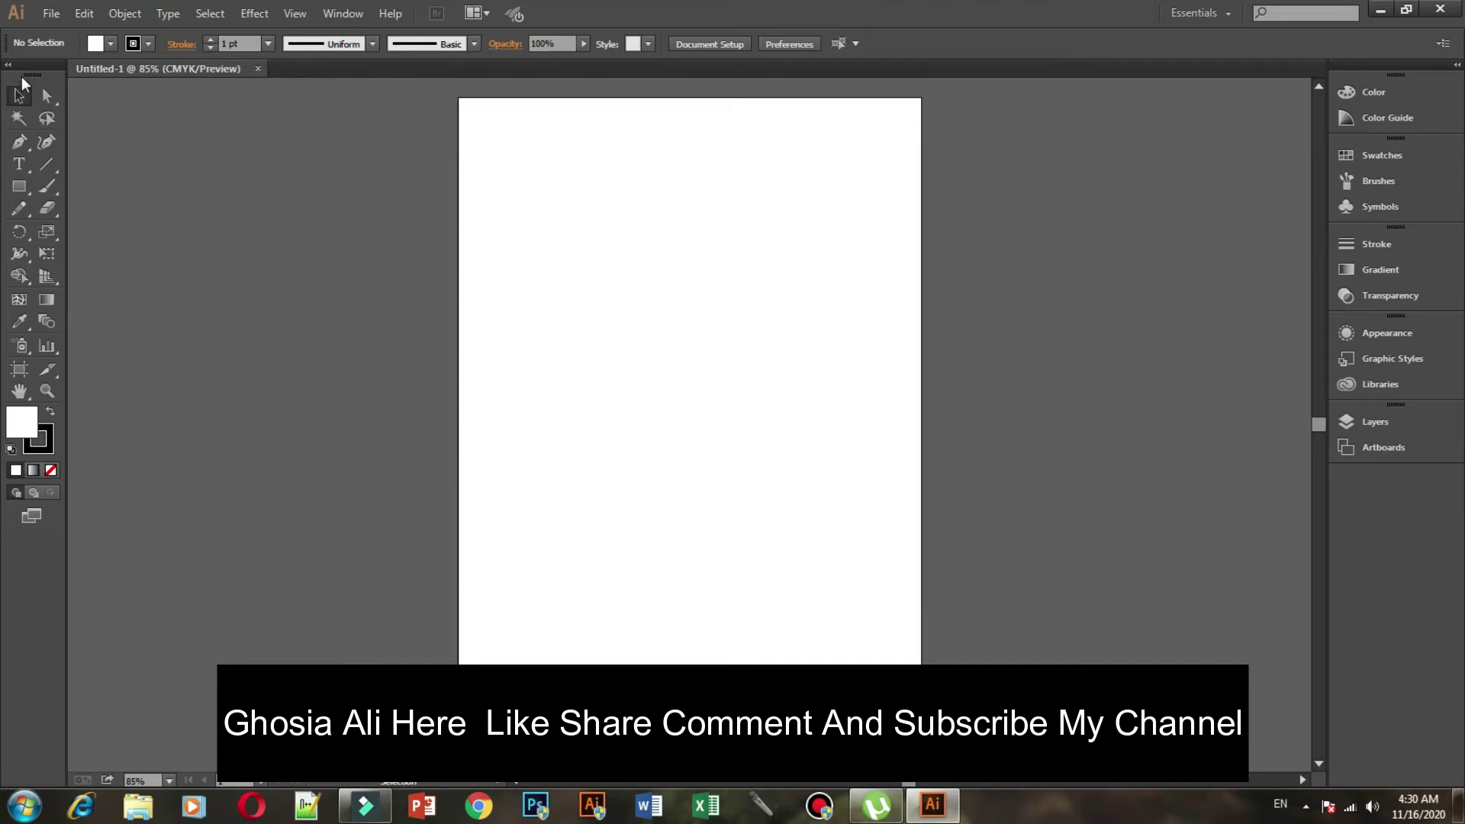
Float the Tools panel out of its dock, then park it at the left edge.
{"action": "mouse_move", "coordinate": [30, 74]}
{"action": "left_mouse_down"}
{"action": "mouse_move", "coordinate": [3, 103]}
{"action": "mouse_move", "coordinate": [28, 84]}
{"action": "mouse_move", "coordinate": [1049, 108]}
{"action": "mouse_move", "coordinate": [281, 105]}
{"action": "left_mouse_up"}
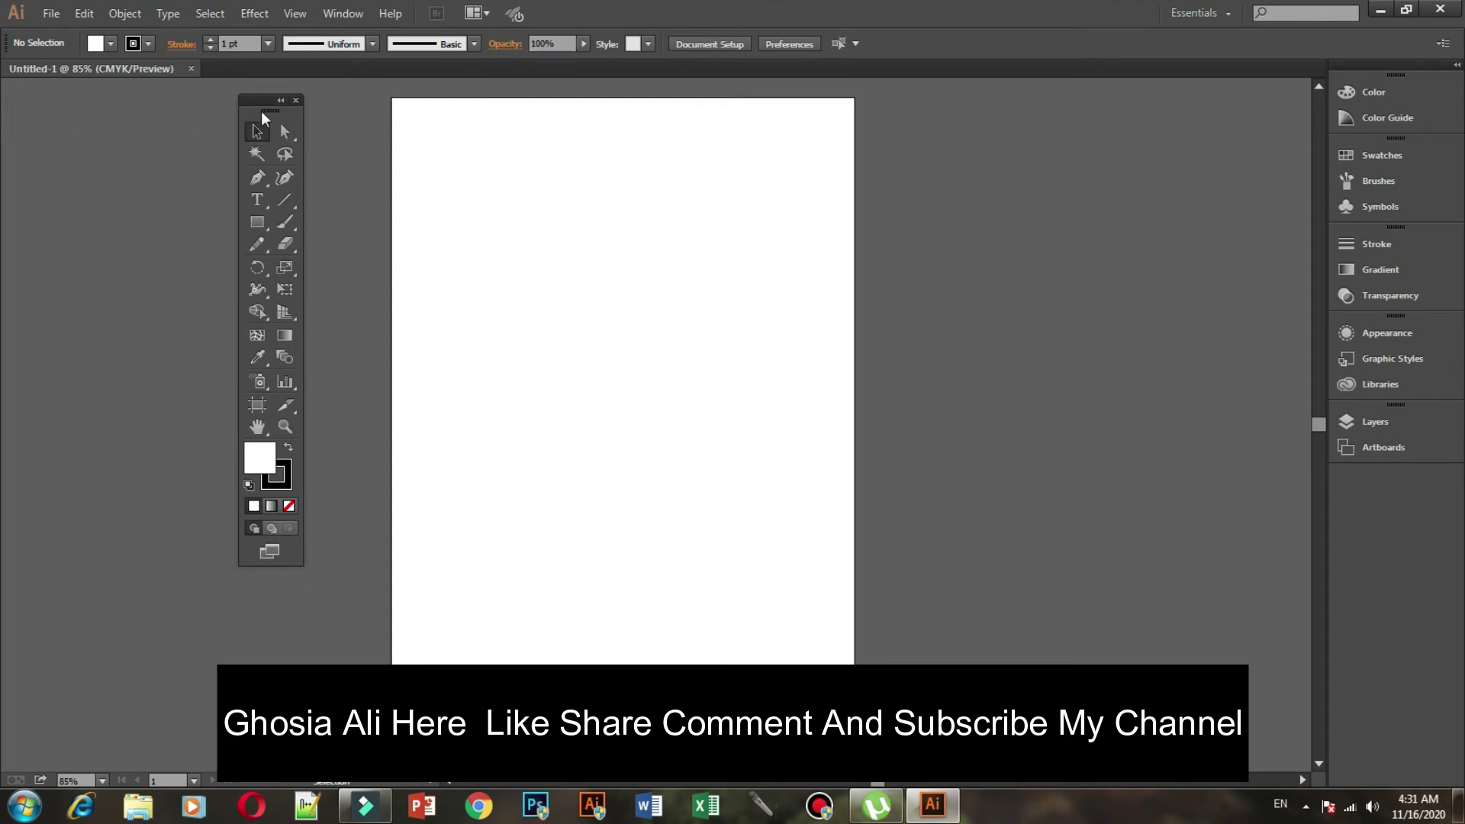
{"action": "left_click_drag", "start_coordinate": [274, 113], "coordinate": [20, 94]}
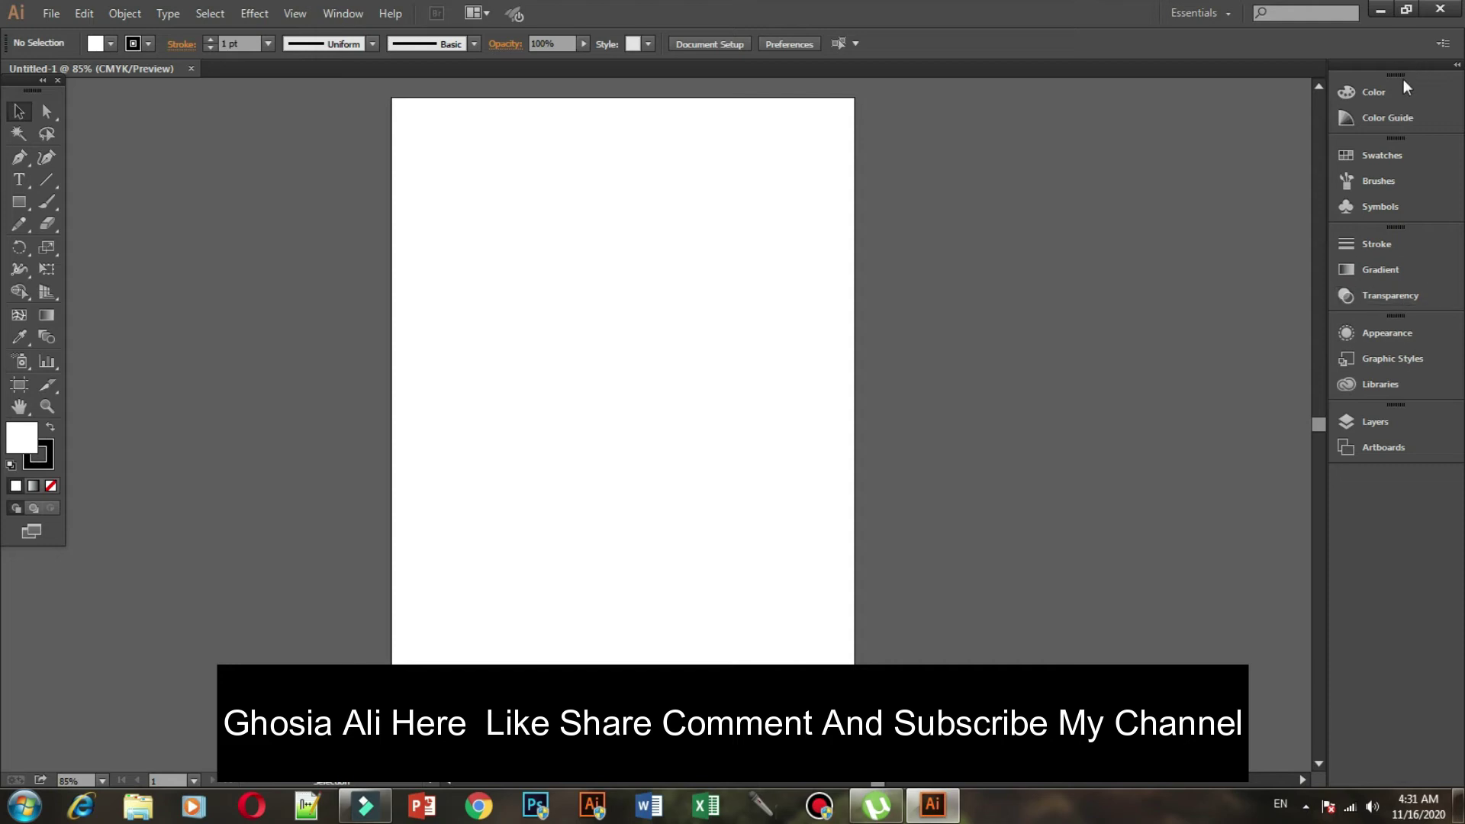
Detach the Color panel from its group and dock it alone below Artboards.
{"action": "left_click", "coordinate": [1386, 90]}
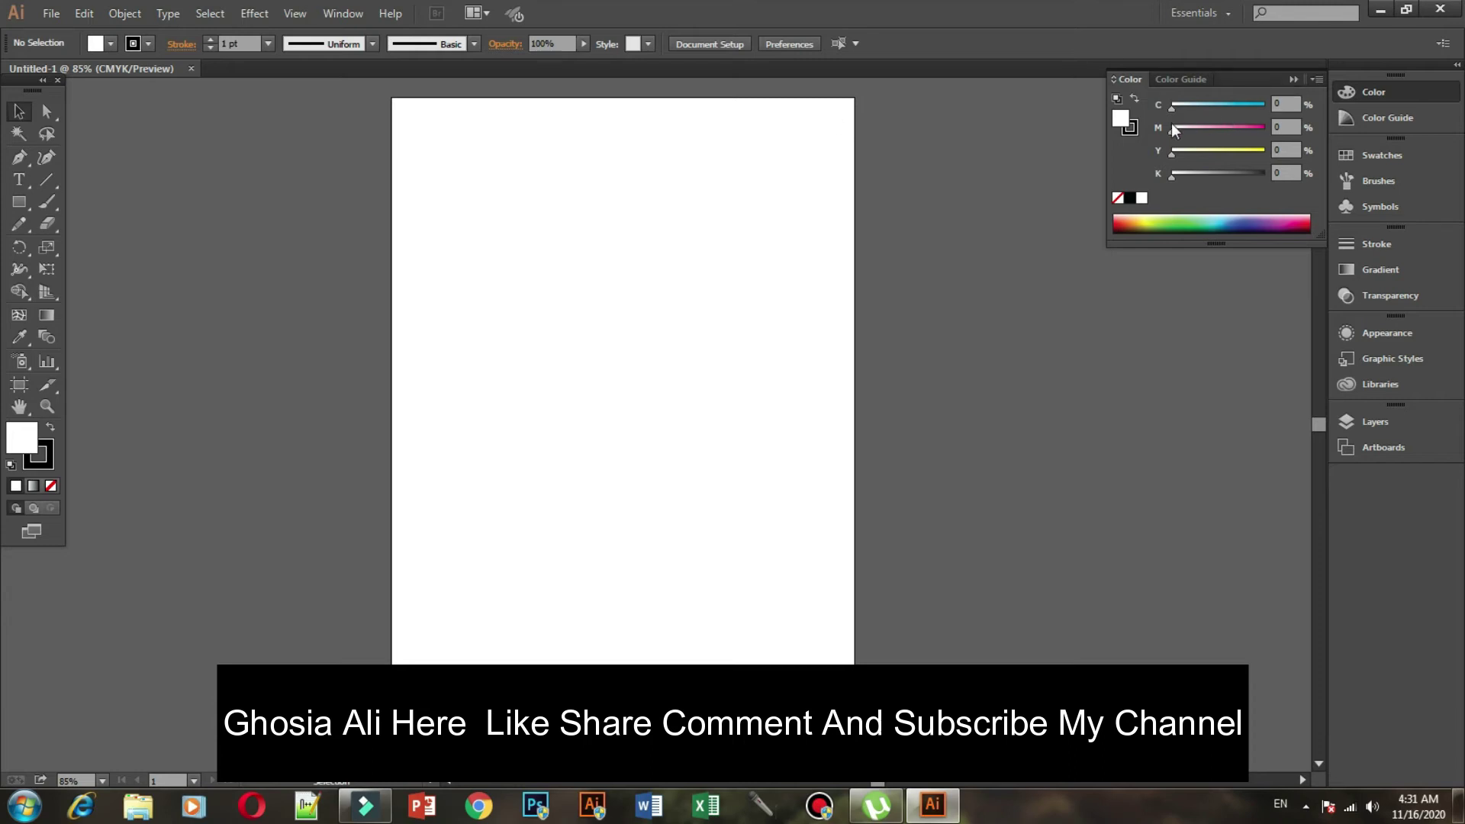
{"action": "mouse_move", "coordinate": [1383, 91]}
{"action": "left_mouse_down"}
{"action": "mouse_move", "coordinate": [1339, 120]}
{"action": "mouse_move", "coordinate": [1131, 150]}
{"action": "mouse_move", "coordinate": [1401, 61]}
{"action": "mouse_move", "coordinate": [1378, 456]}
{"action": "left_mouse_up"}
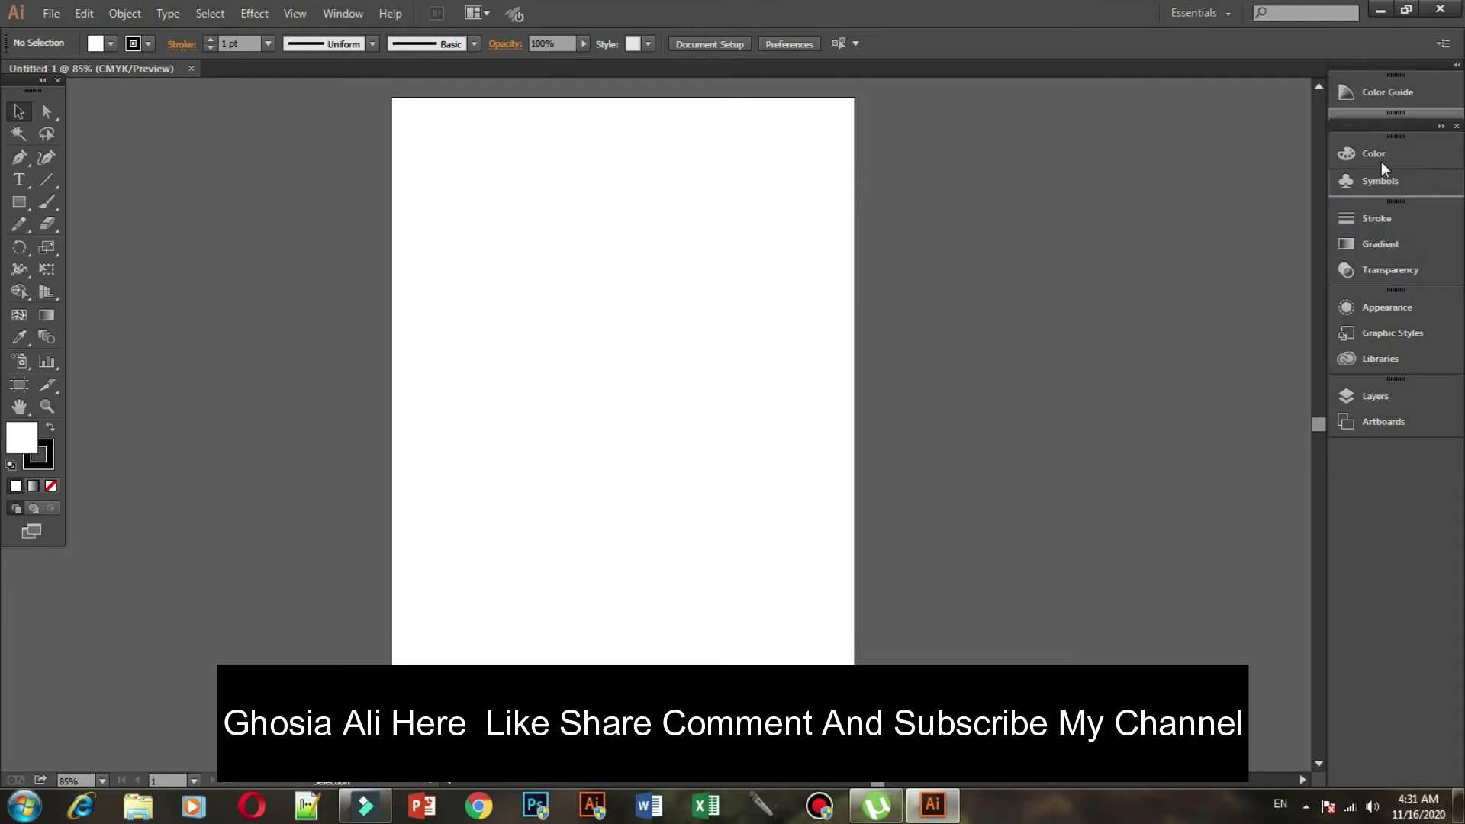
{"action": "left_click_drag", "start_coordinate": [1377, 456], "coordinate": [1377, 457]}
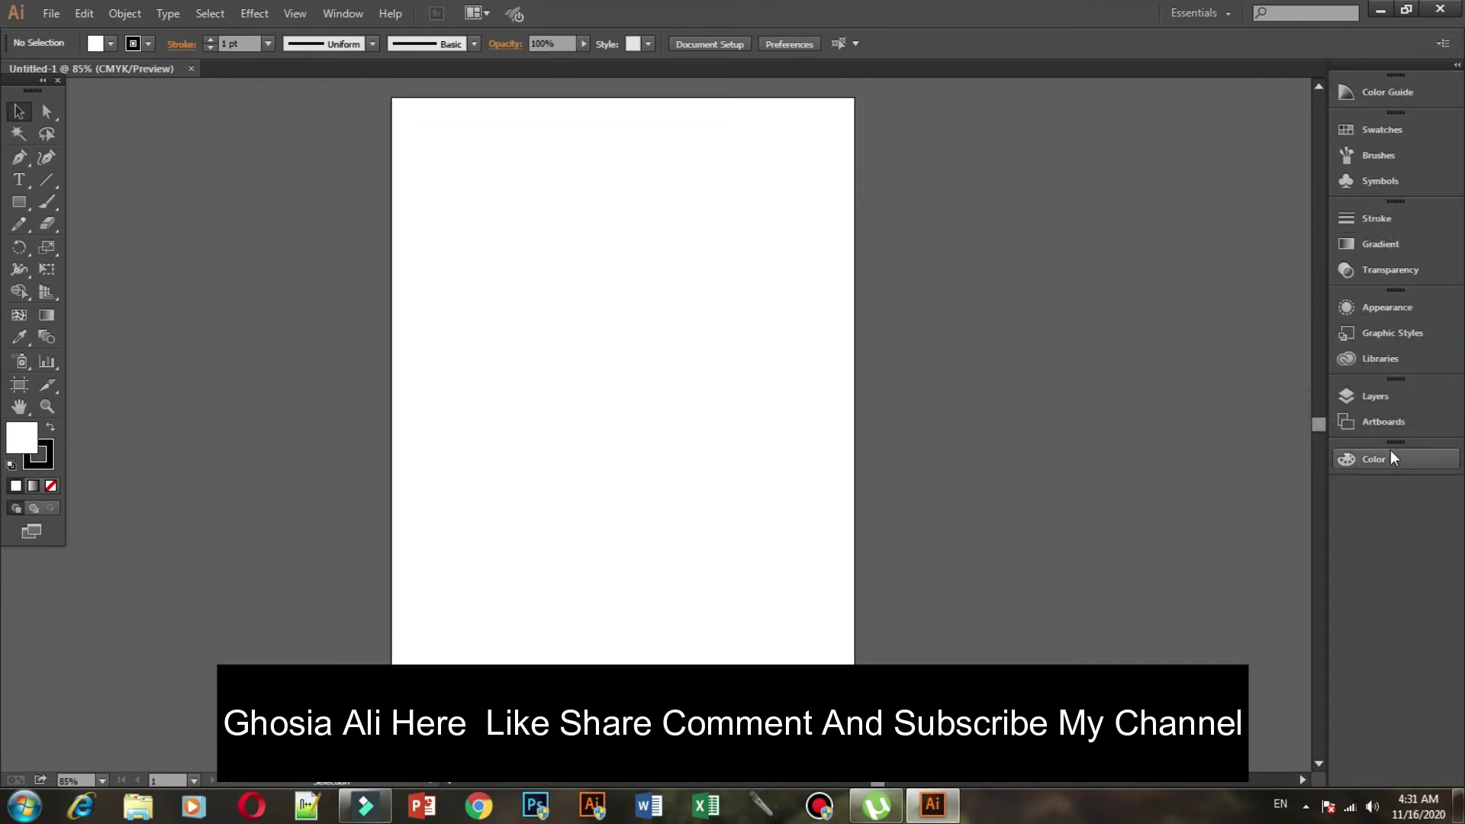
View Swatches and Color Guide, then dock the Brushes panel as its own group.
{"action": "left_click", "coordinate": [1381, 130]}
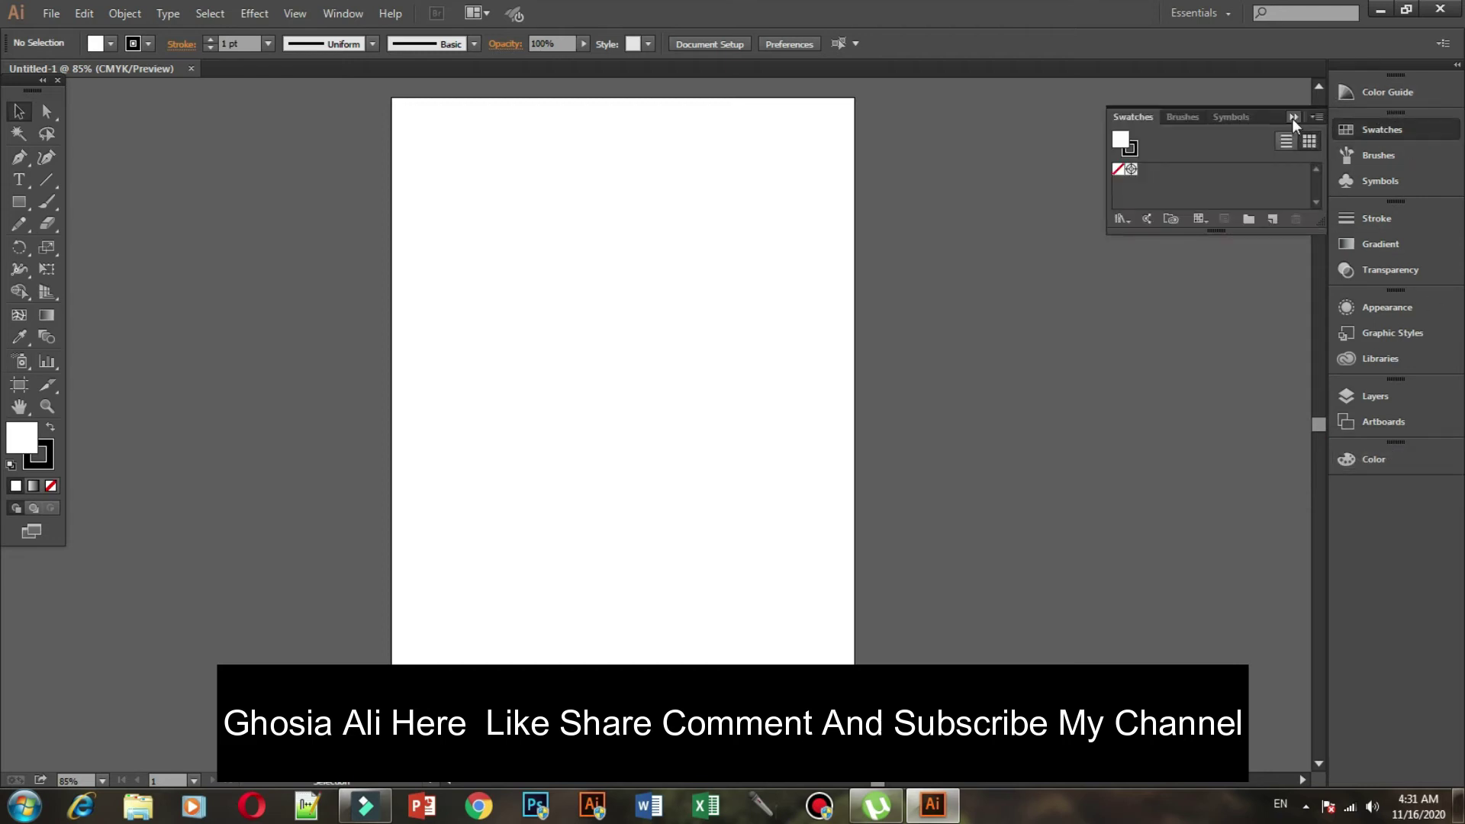
{"action": "left_click", "coordinate": [1404, 90]}
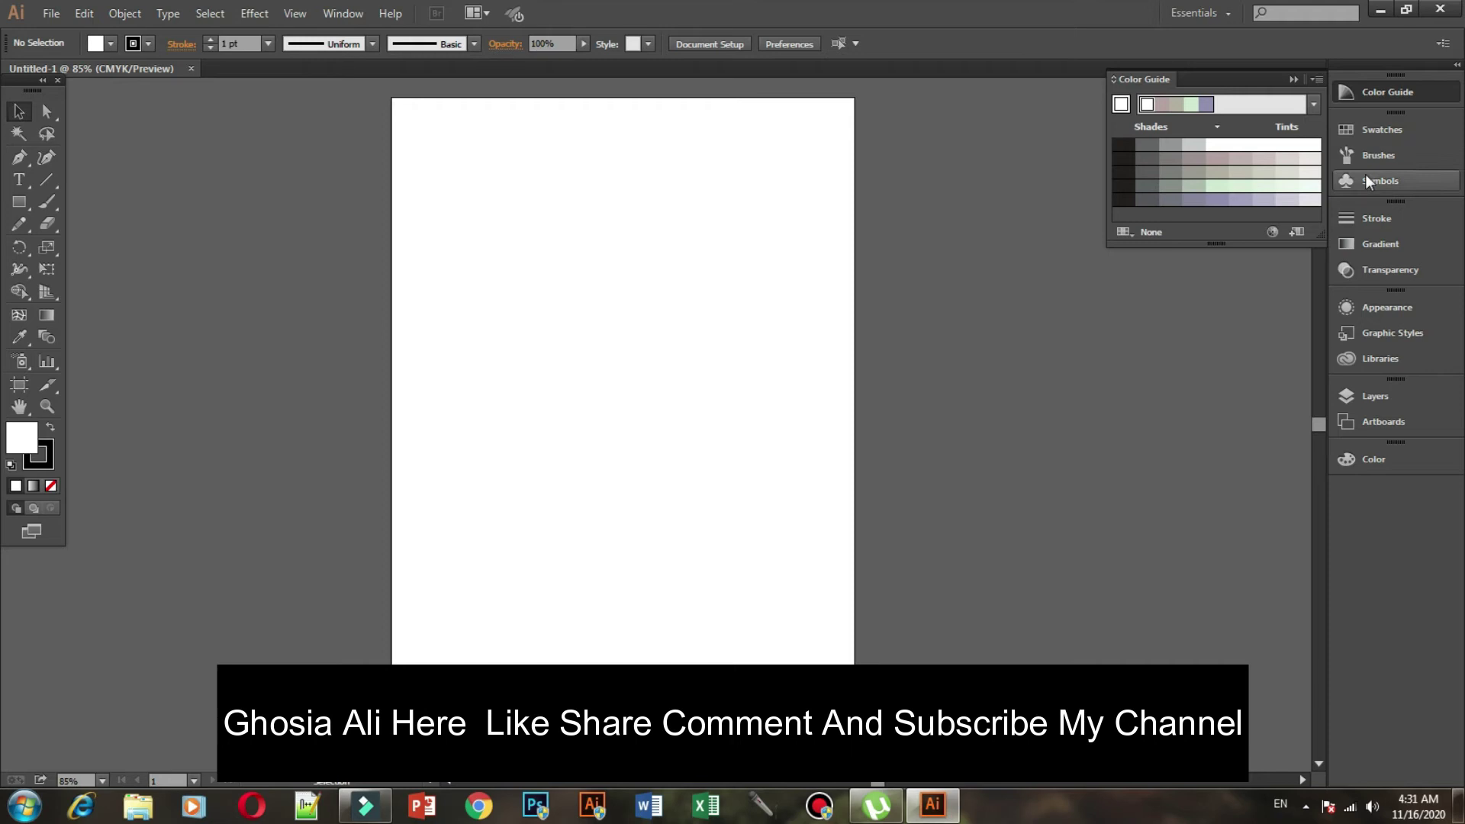
{"action": "left_click", "coordinate": [1388, 155]}
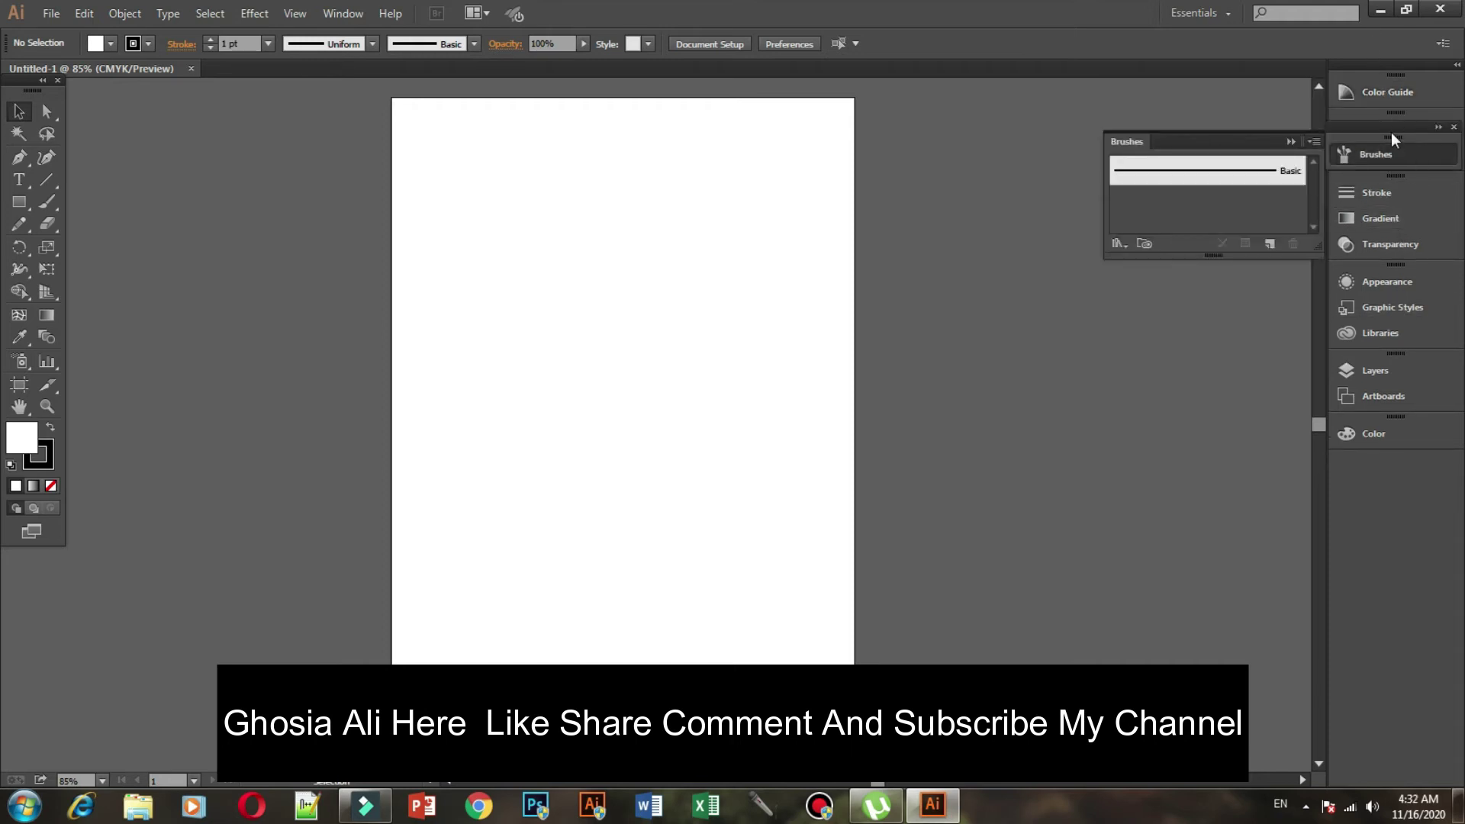
{"action": "left_click_drag", "start_coordinate": [1394, 151], "coordinate": [1394, 469]}
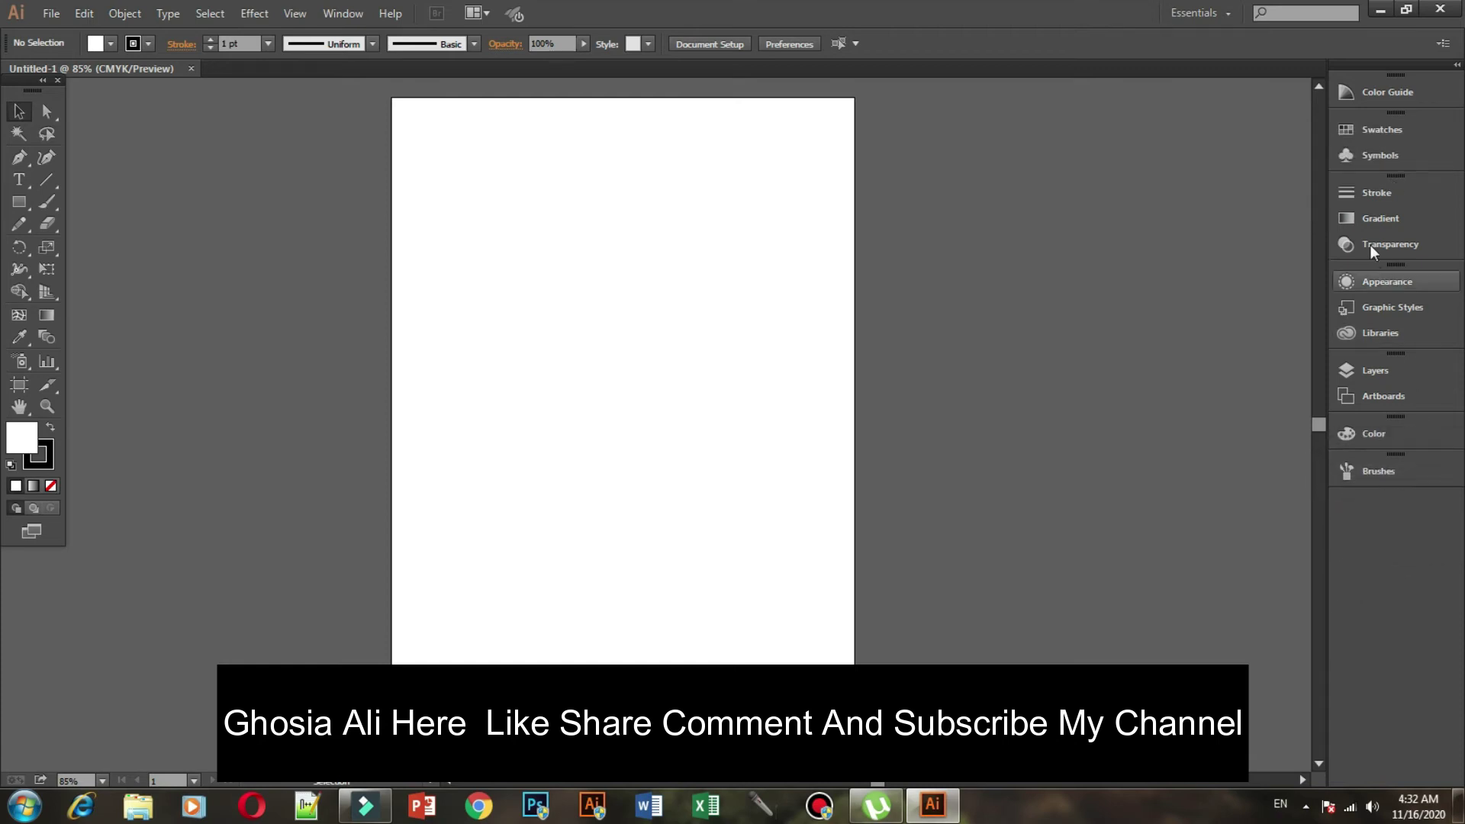
{"action": "left_click", "coordinate": [1367, 192]}
{"action": "left_click", "coordinate": [1409, 223]}
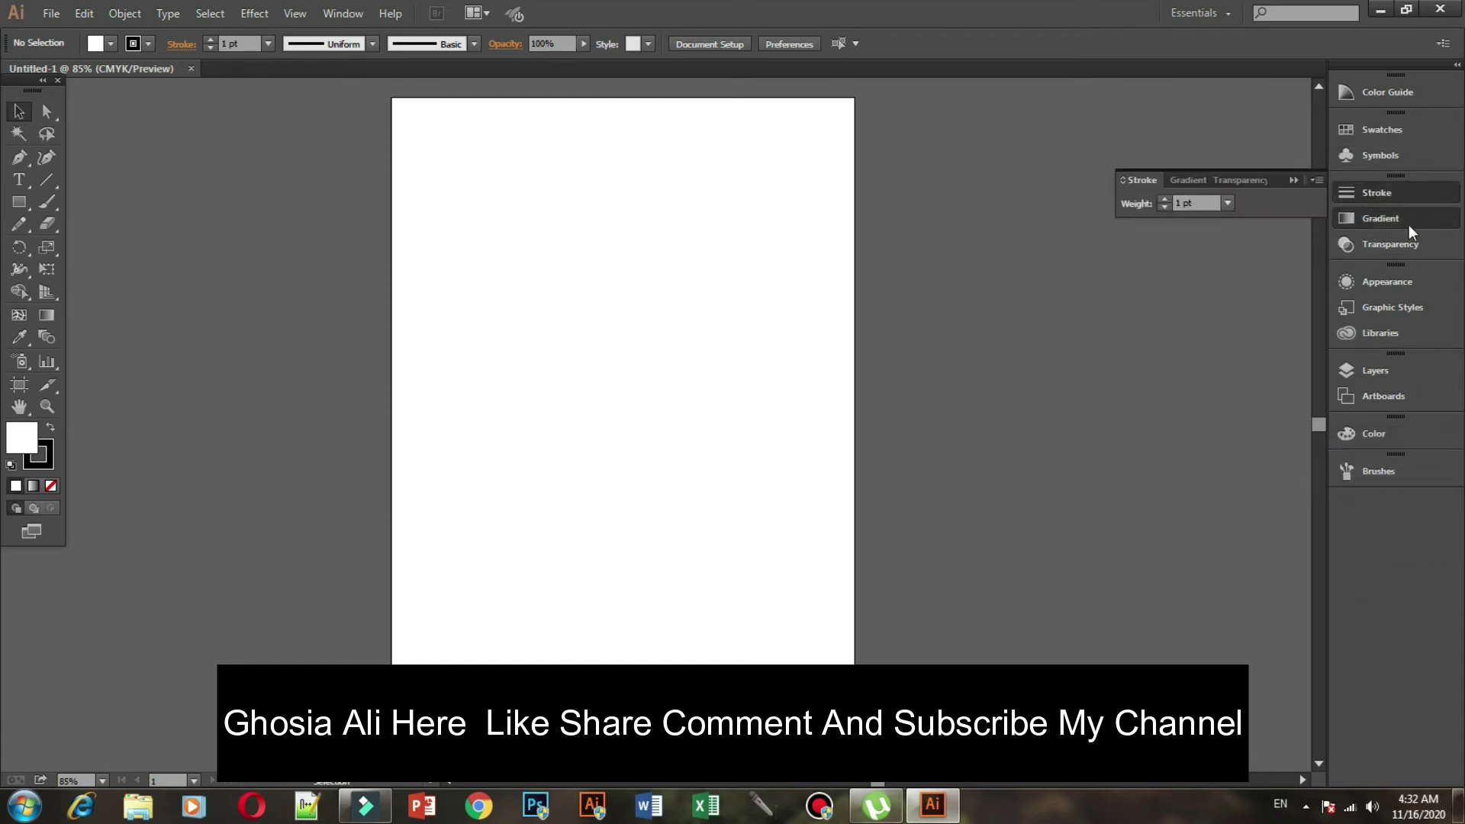
{"action": "left_click", "coordinate": [1401, 244]}
{"action": "left_click", "coordinate": [1416, 289]}
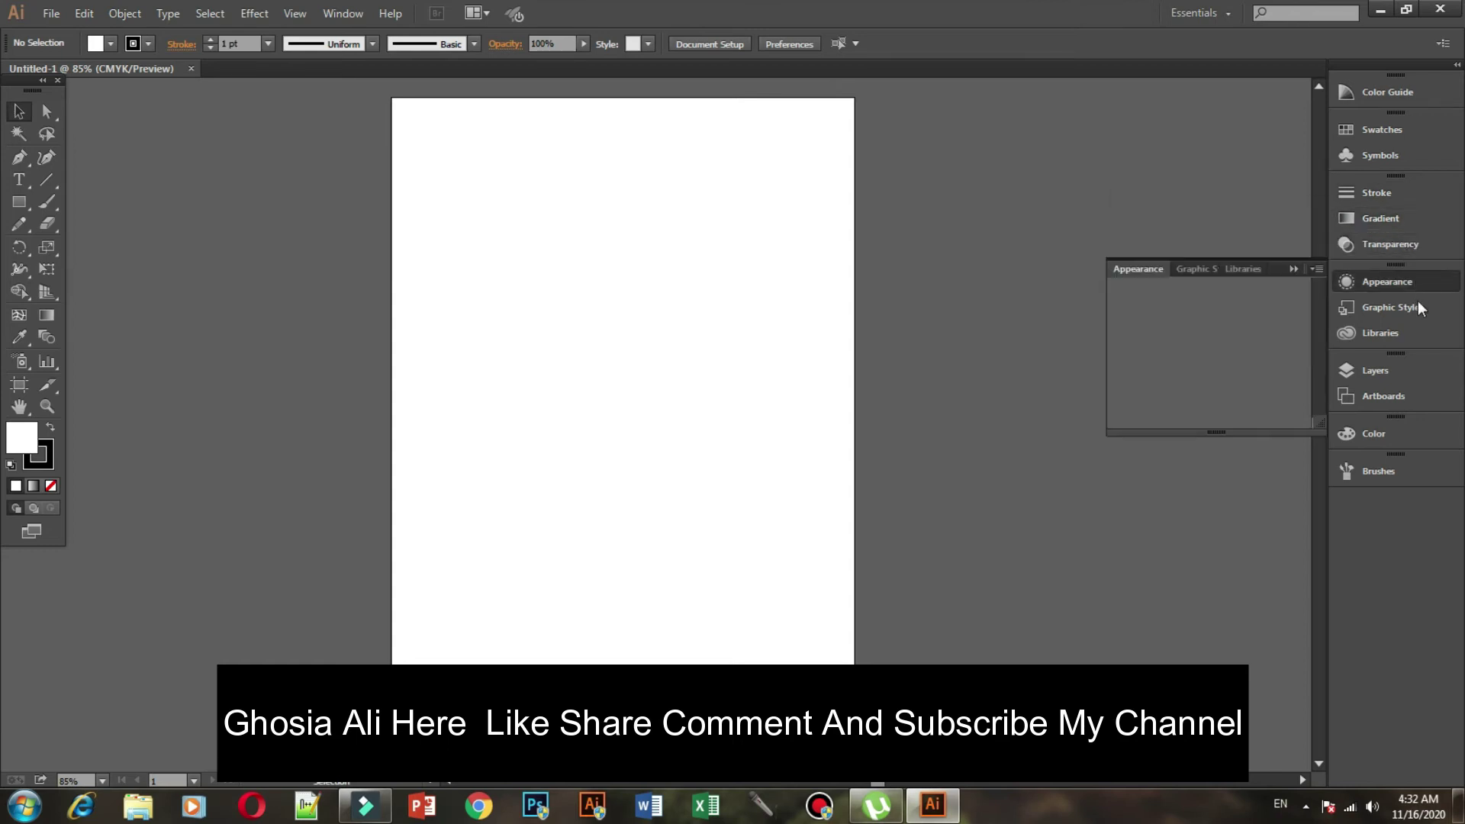
{"action": "left_click", "coordinate": [1419, 309]}
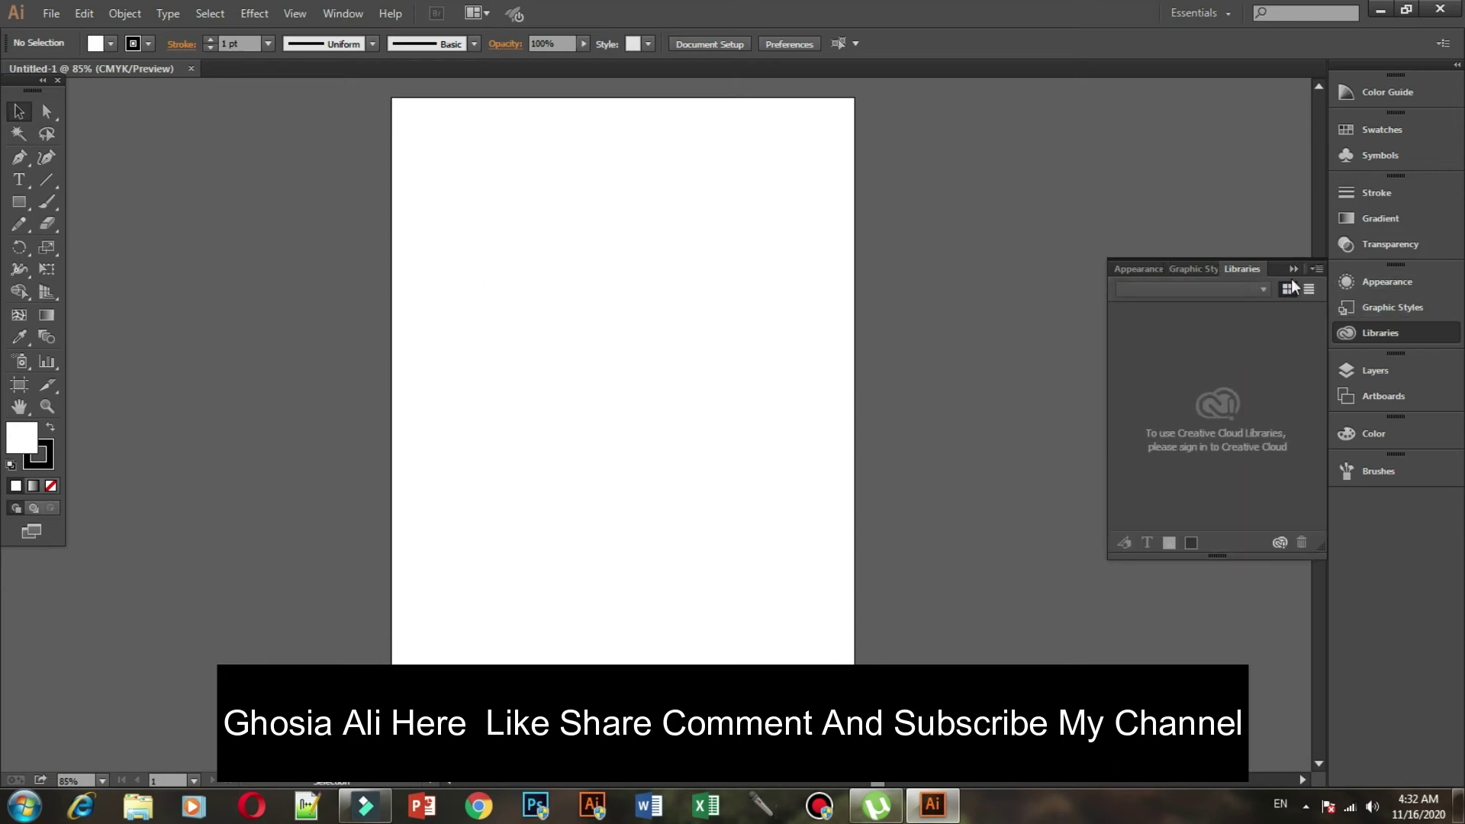
{"action": "left_click", "coordinate": [1295, 268]}
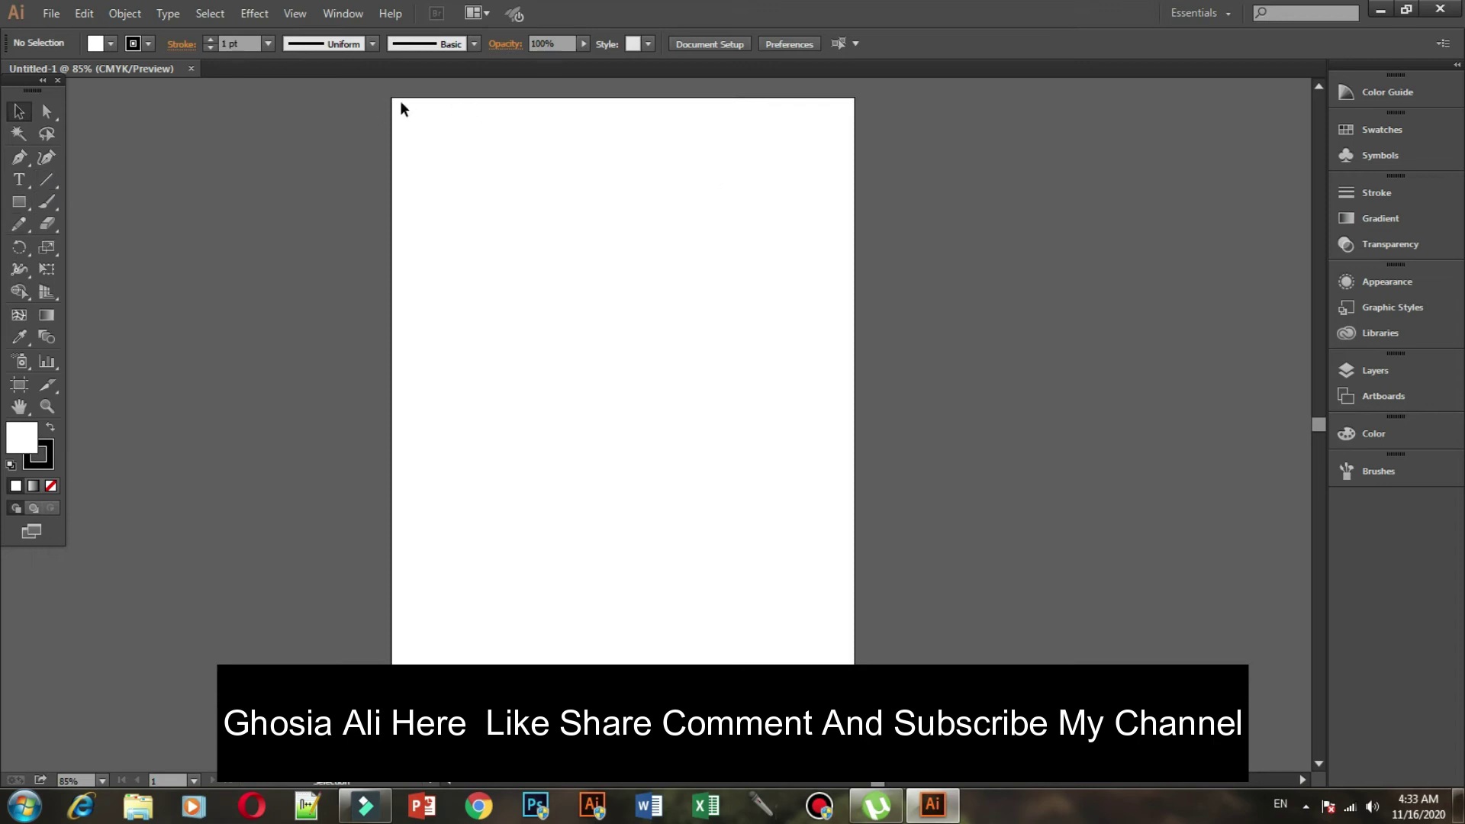
{"action": "left_click", "coordinate": [1417, 401]}
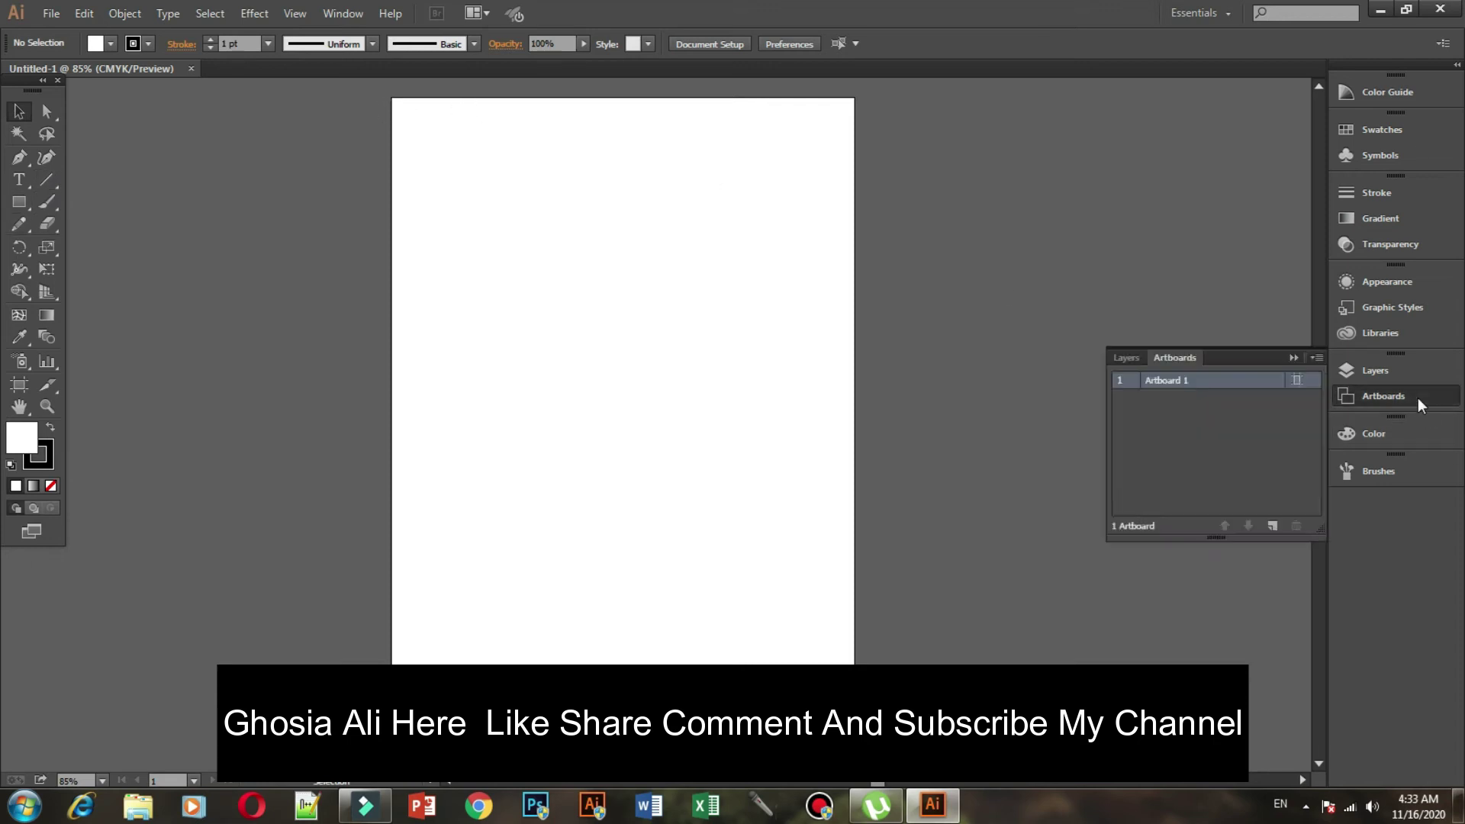
{"action": "left_click", "coordinate": [1272, 525]}
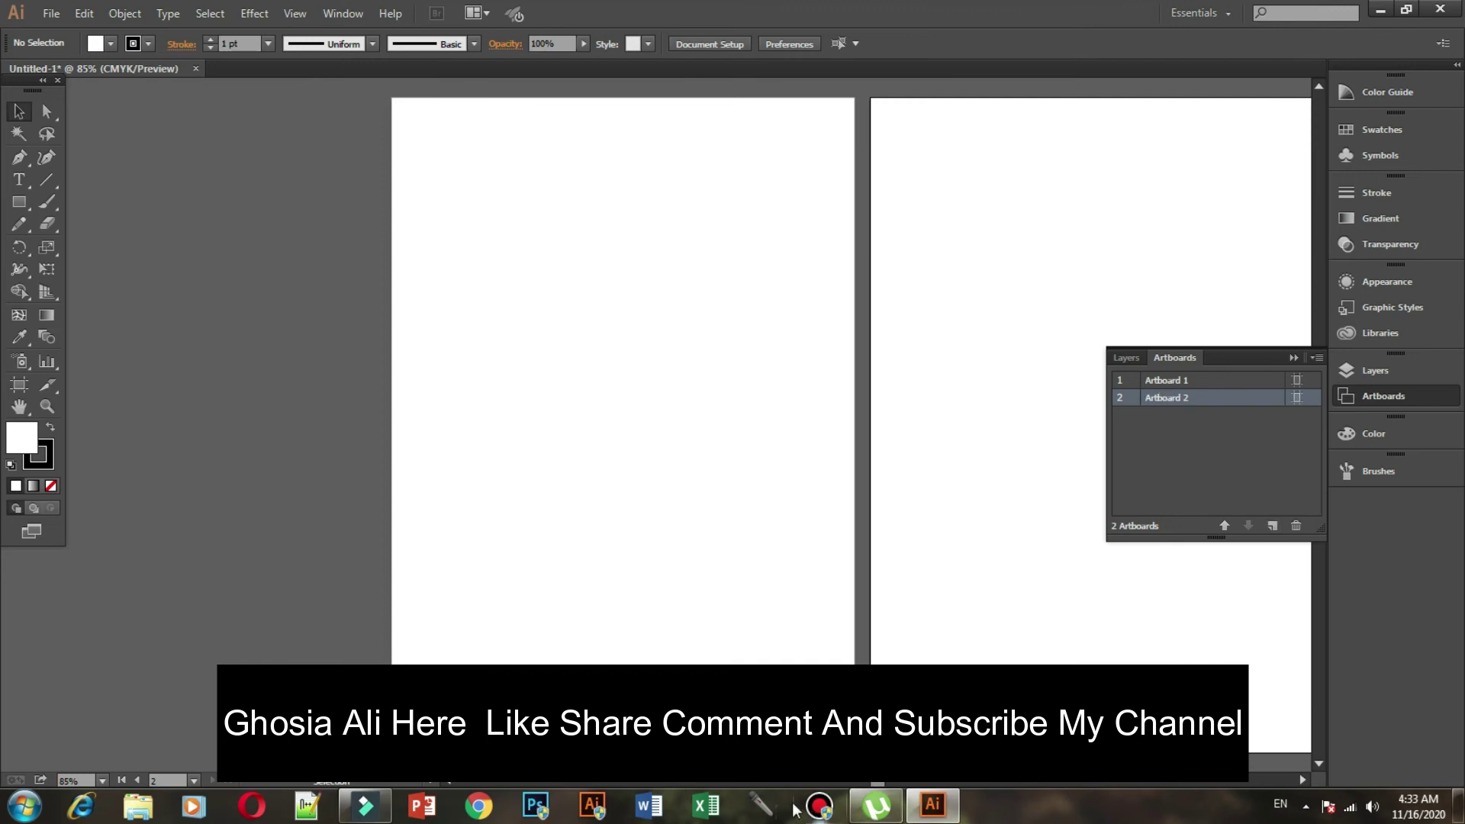
{"action": "left_click", "coordinate": [1273, 524]}
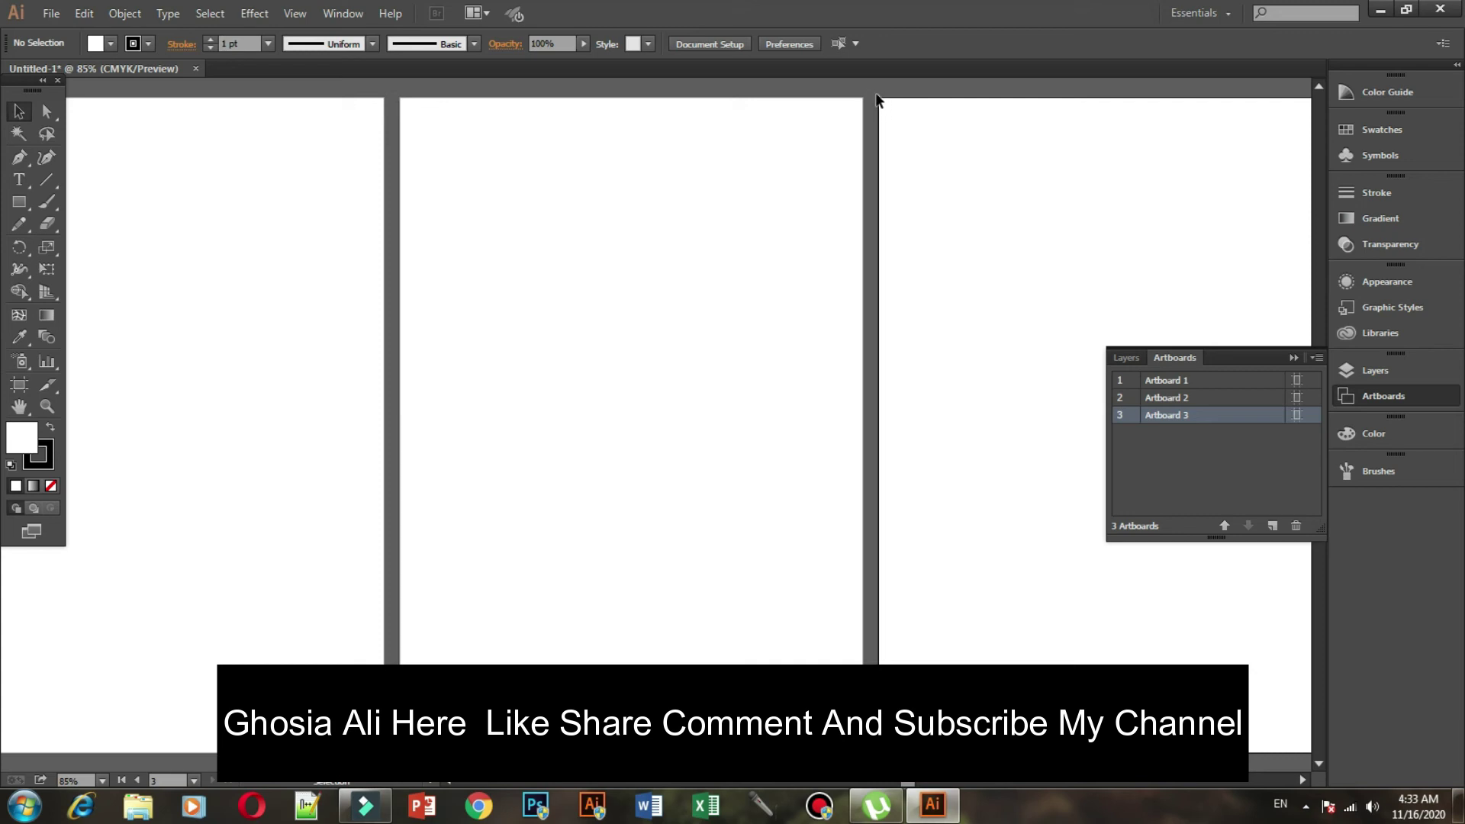
{"action": "scroll", "coordinate": [885, 111], "scroll_direction": "up", "scroll_amount": 1}
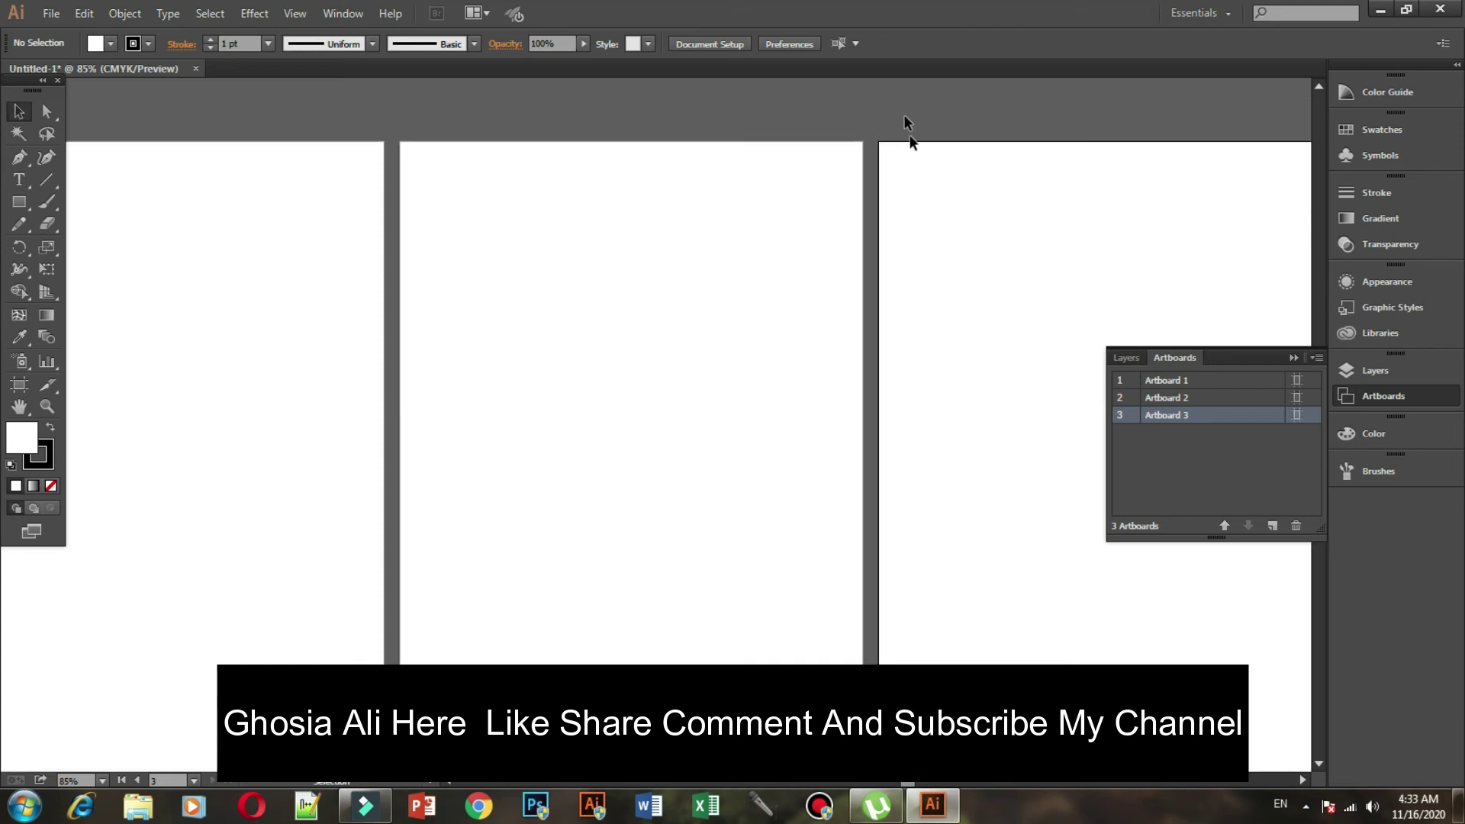
{"action": "left_click", "coordinate": [1291, 358]}
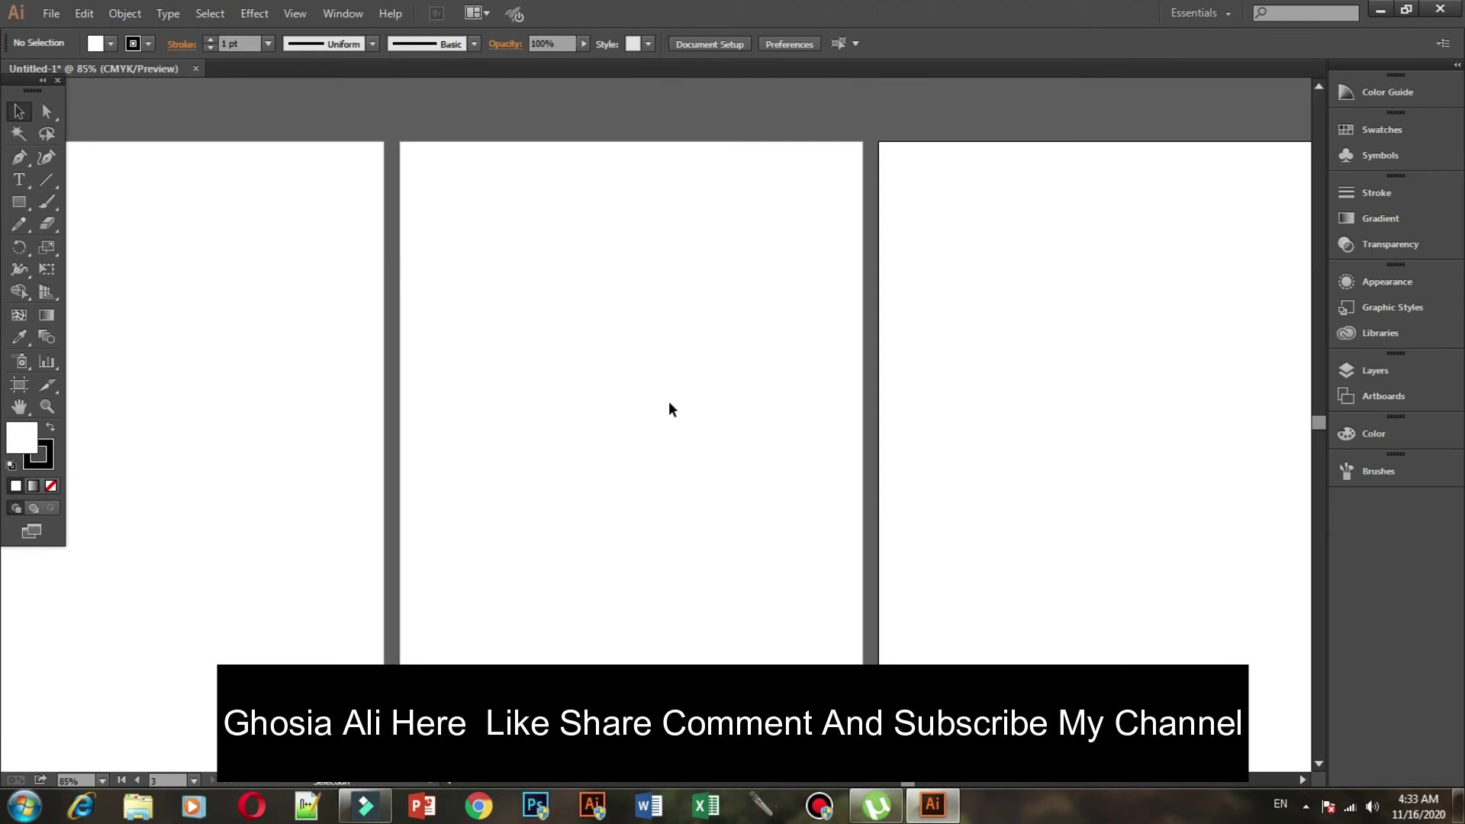
{"action": "left_click", "coordinate": [1389, 393]}
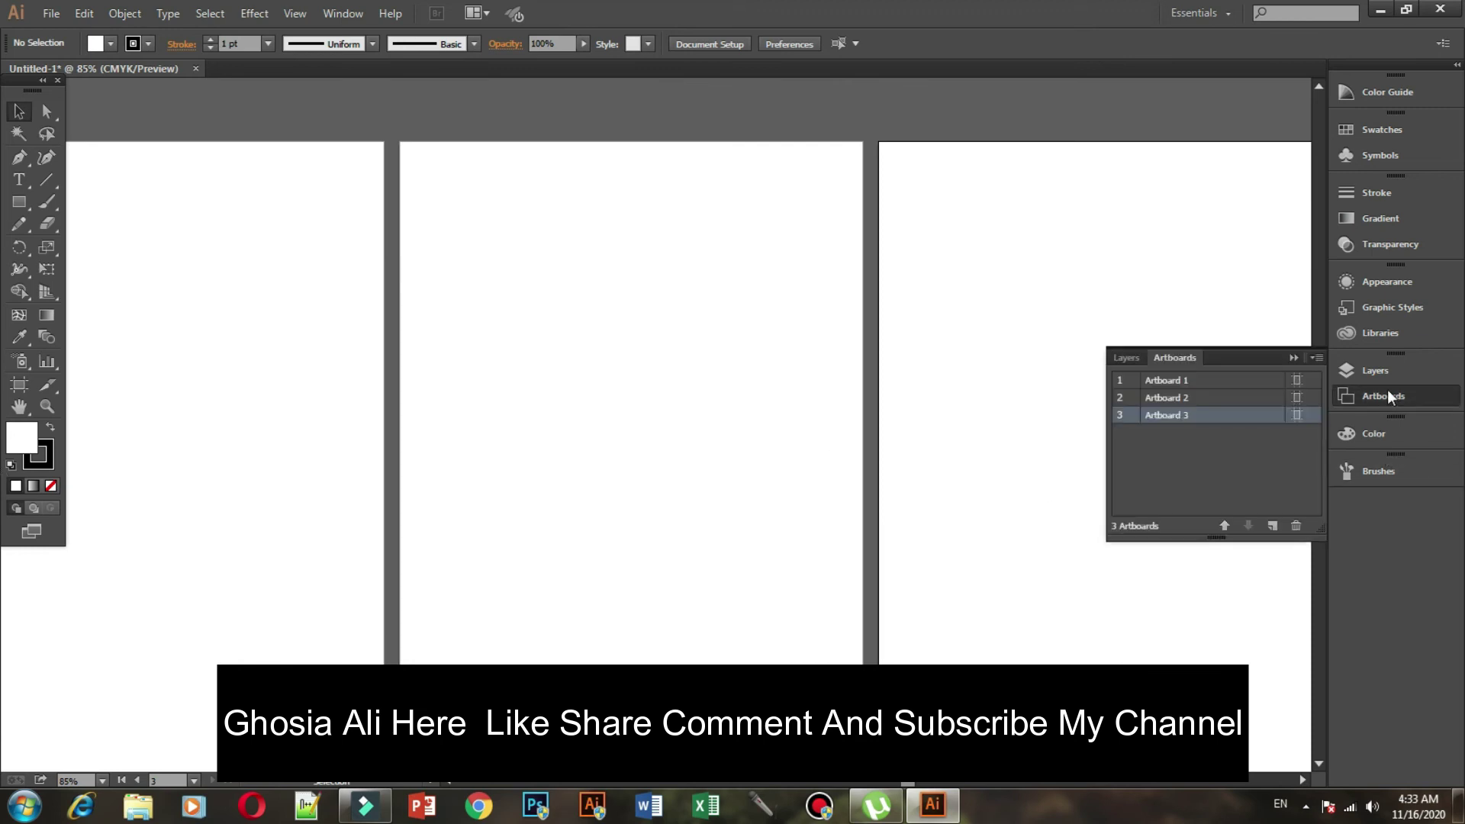
{"action": "left_click", "coordinate": [1295, 525]}
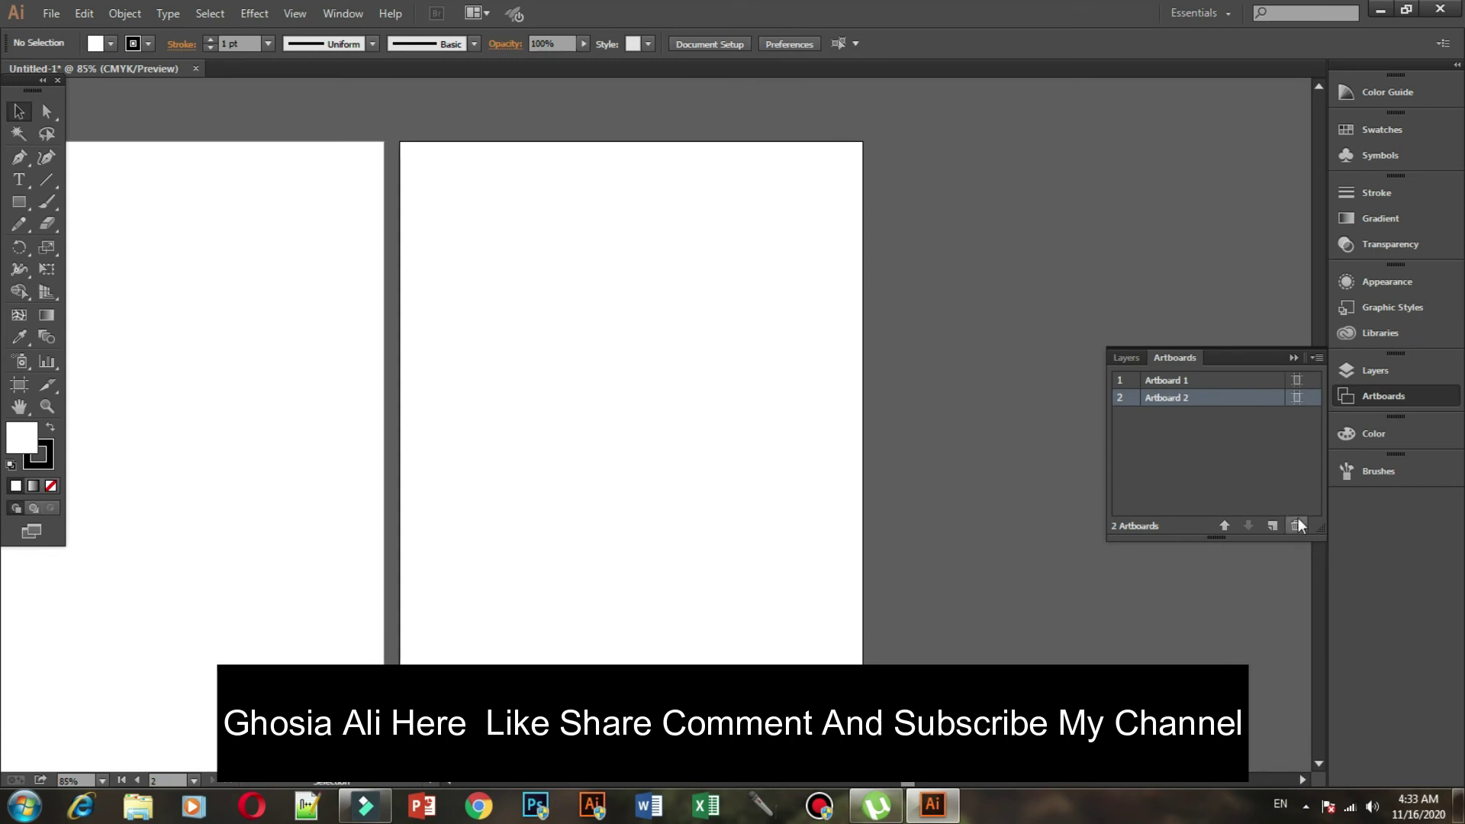
{"action": "left_click", "coordinate": [1295, 526]}
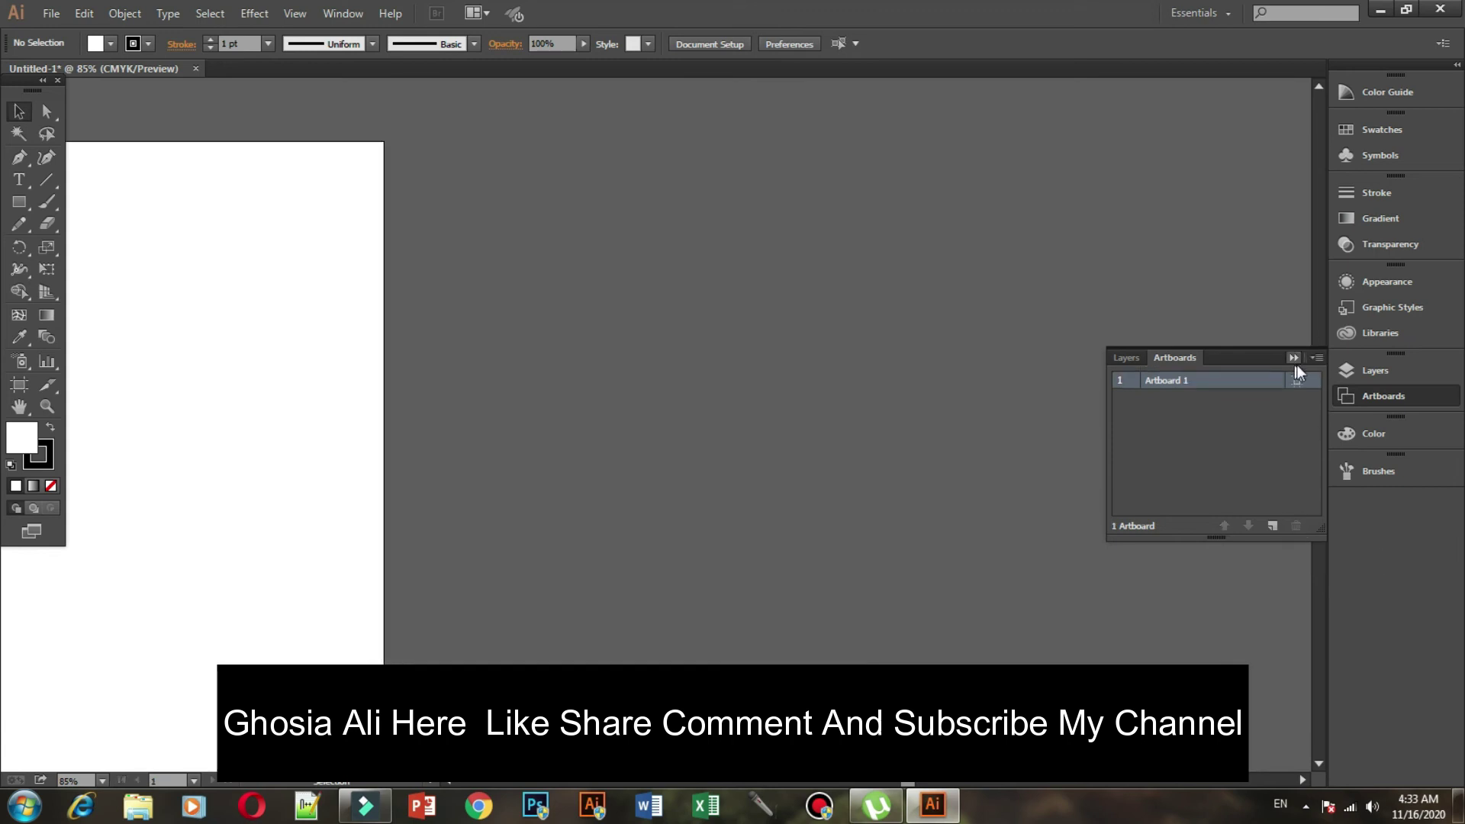
{"action": "left_click", "coordinate": [1294, 358]}
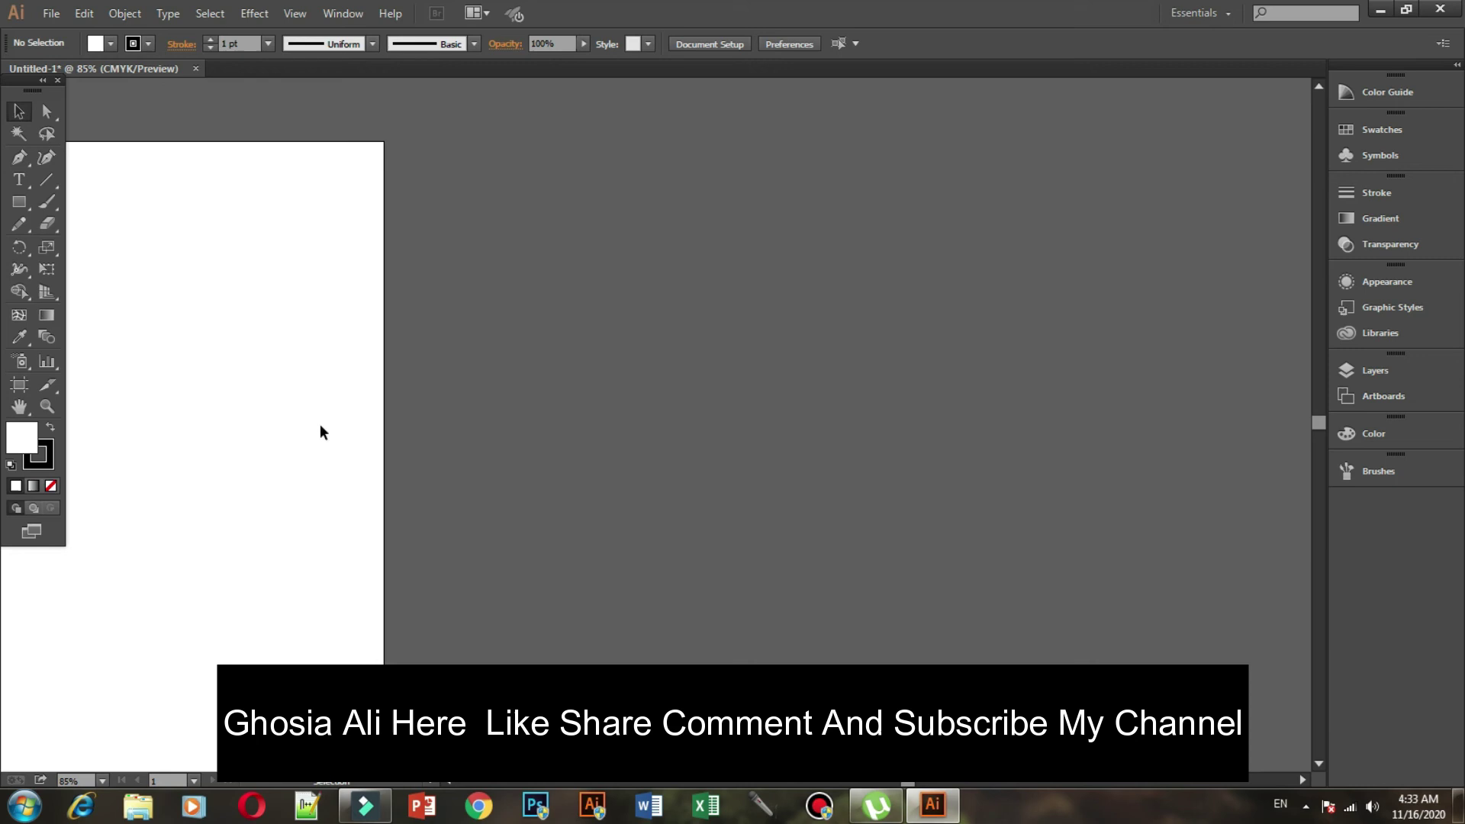
{"action": "left_click_drag", "start_coordinate": [908, 784], "coordinate": [885, 785]}
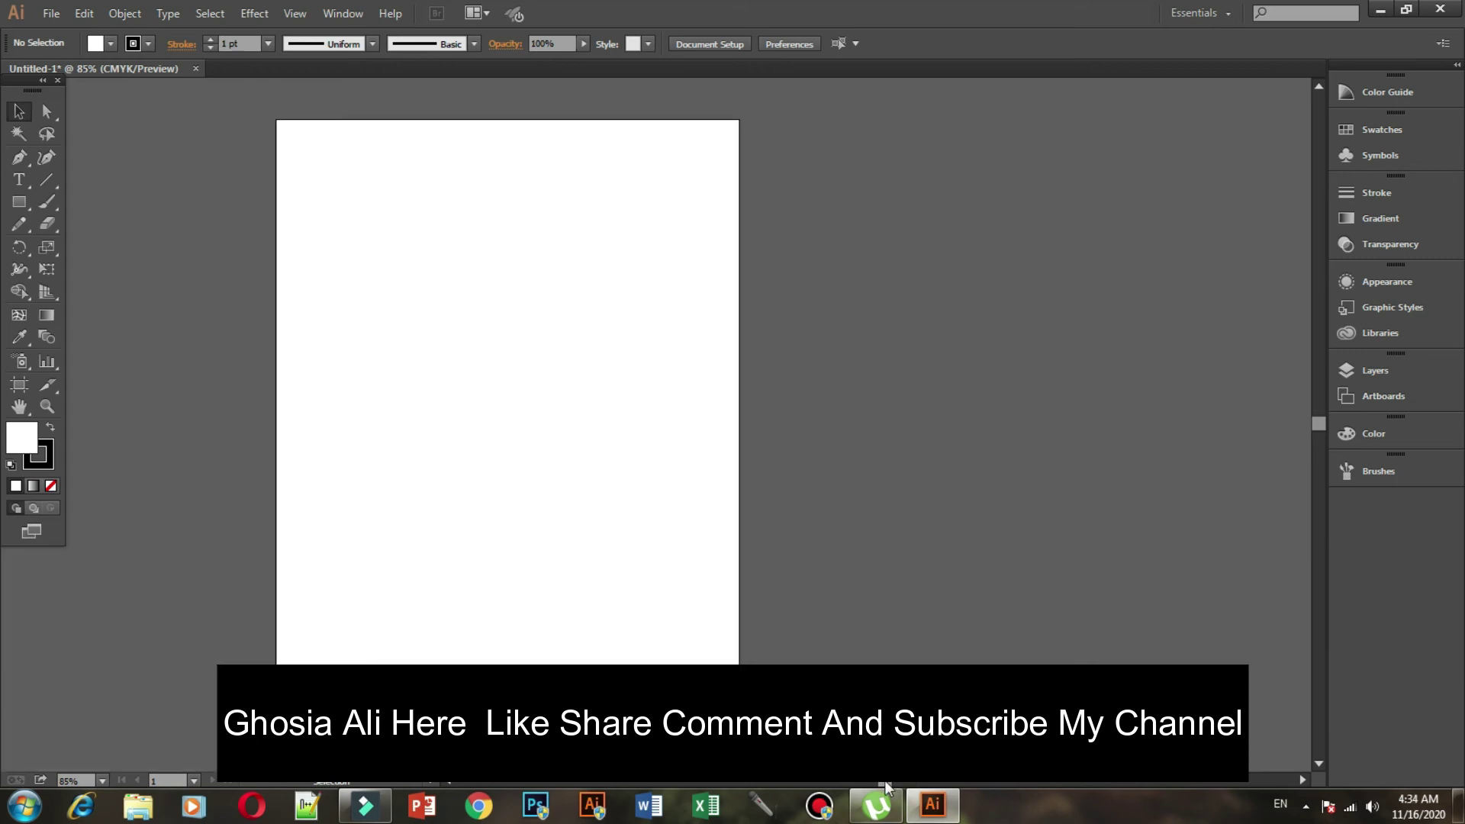
{"action": "mouse_move", "coordinate": [886, 780]}
{"action": "left_mouse_down"}
{"action": "mouse_move", "coordinate": [919, 784]}
{"action": "mouse_move", "coordinate": [830, 790]}
{"action": "mouse_move", "coordinate": [890, 784]}
{"action": "left_mouse_up"}
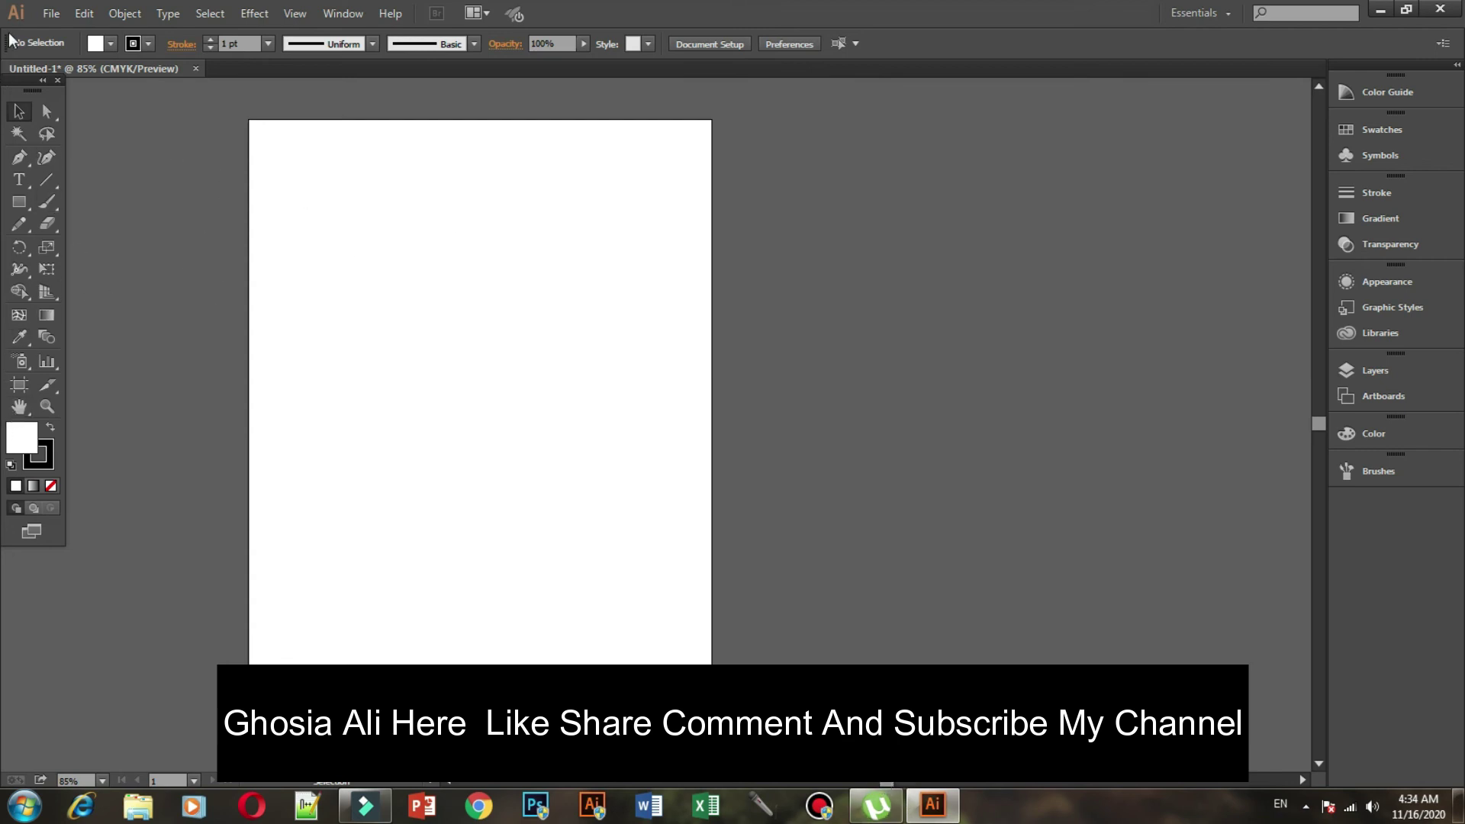
{"action": "left_click", "coordinate": [19, 408]}
{"action": "left_click", "coordinate": [18, 408]}
{"action": "mouse_move", "coordinate": [392, 268]}
{"action": "left_mouse_down"}
{"action": "mouse_move", "coordinate": [305, 336]}
{"action": "mouse_move", "coordinate": [598, 209]}
{"action": "mouse_move", "coordinate": [620, 275]}
{"action": "mouse_move", "coordinate": [350, 239]}
{"action": "left_mouse_up"}
{"action": "mouse_move", "coordinate": [441, 265]}
{"action": "left_mouse_down"}
{"action": "mouse_move", "coordinate": [729, 252]}
{"action": "mouse_move", "coordinate": [522, 216]}
{"action": "mouse_move", "coordinate": [458, 226]}
{"action": "left_mouse_up"}
{"action": "key", "text": "v"}
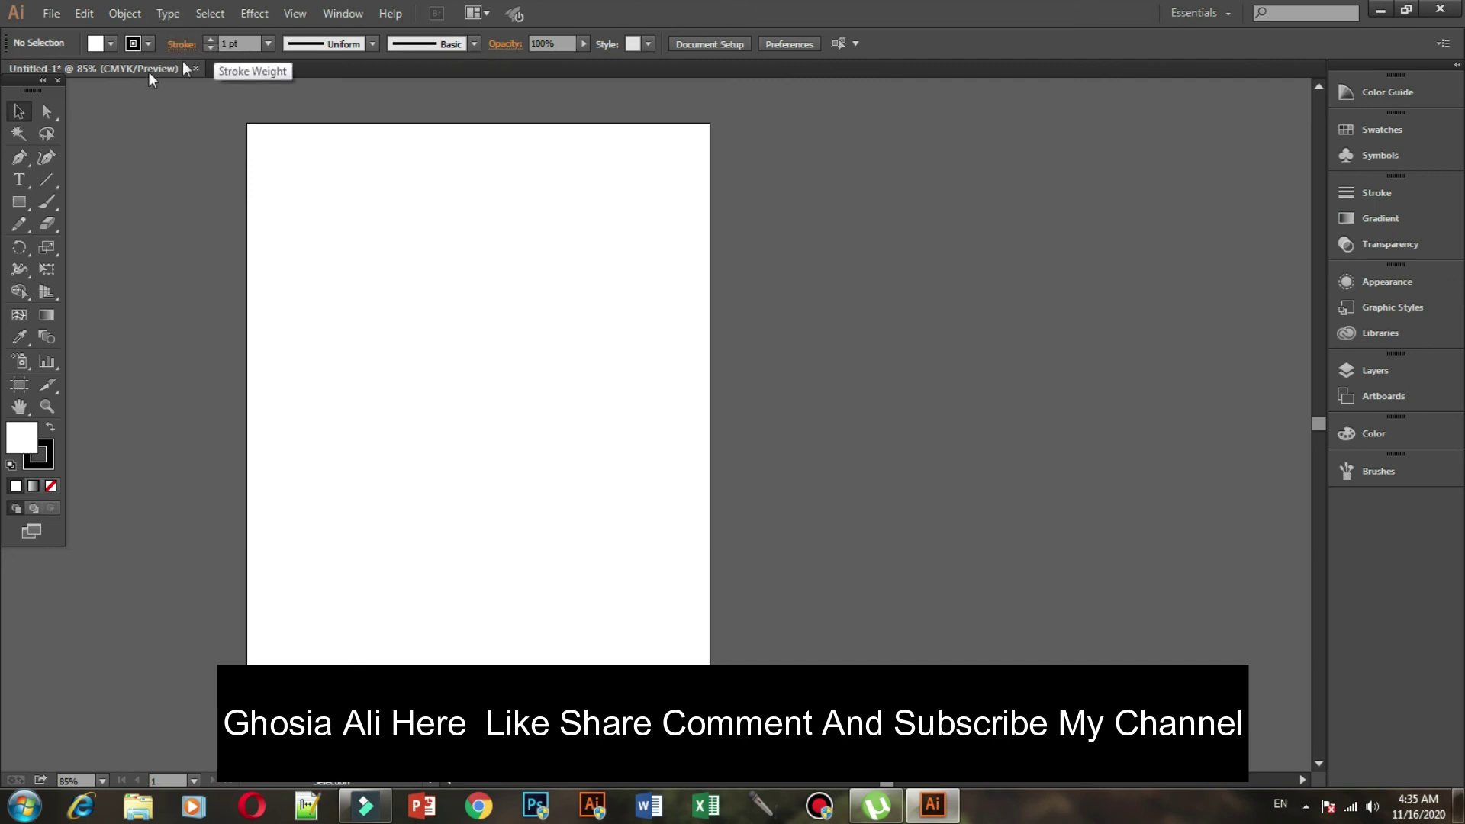
{"action": "left_click", "coordinate": [21, 116]}
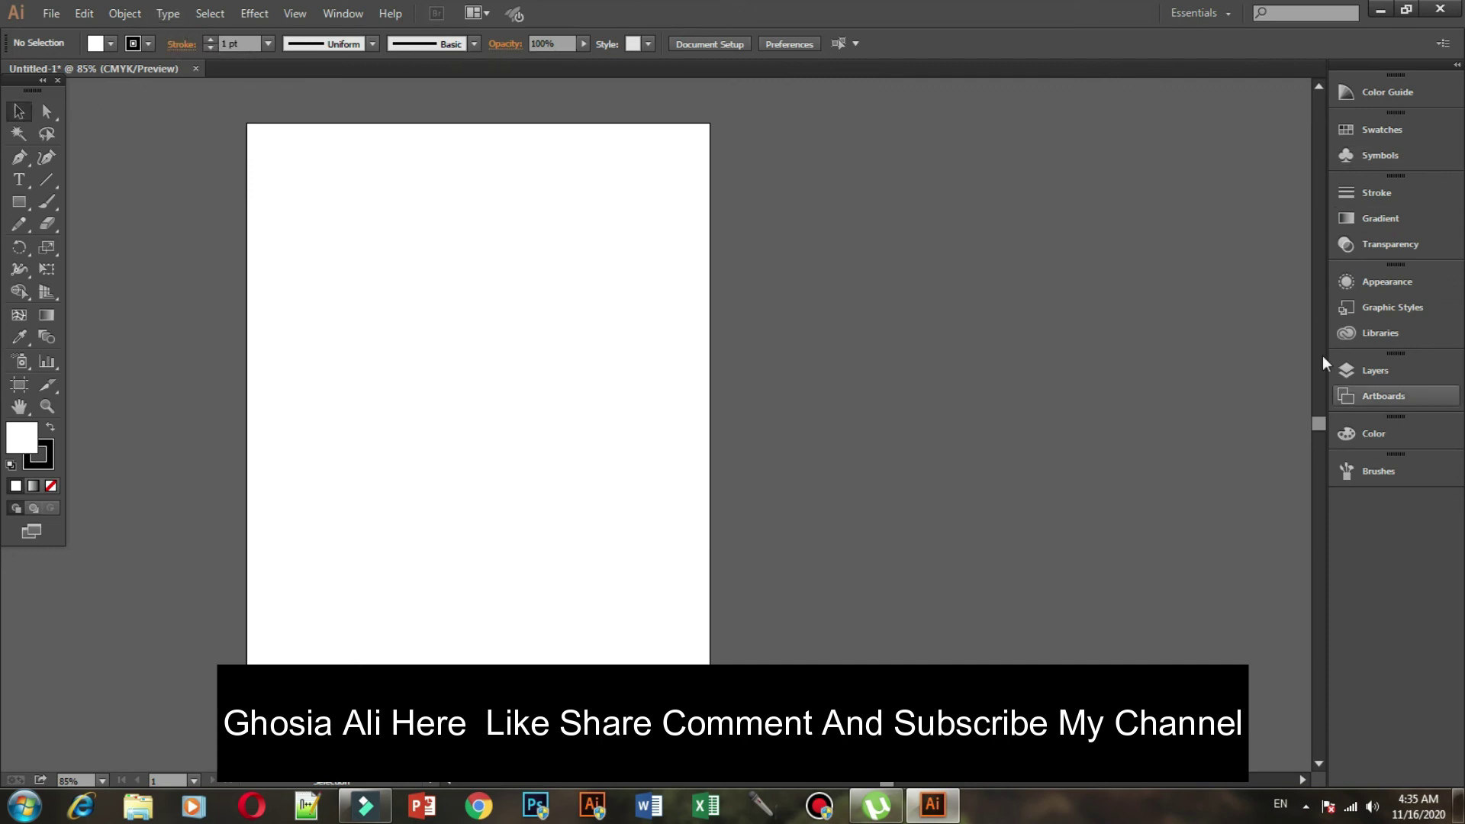